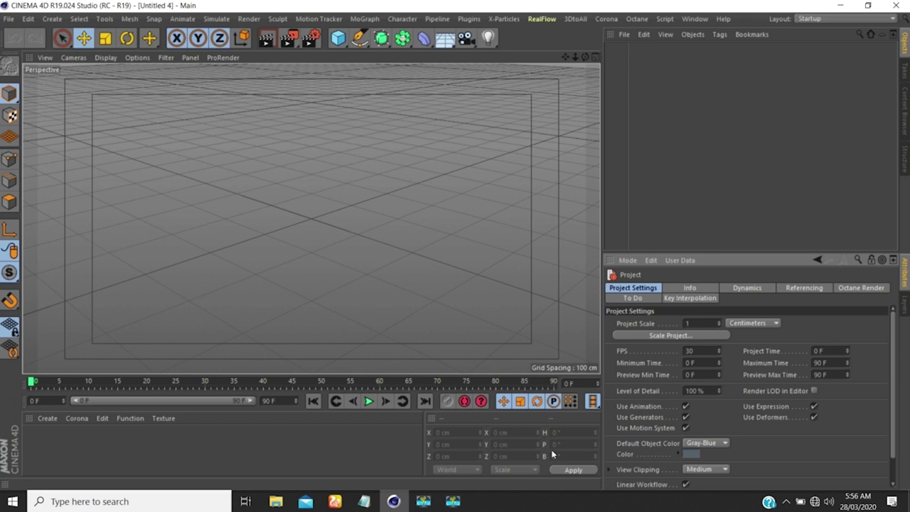
- Add a cube primitive to the scene and convert it into an editable polygon object
{"action": "left_click_drag", "start_coordinate": [340, 41], "coordinate": [450, 55]}
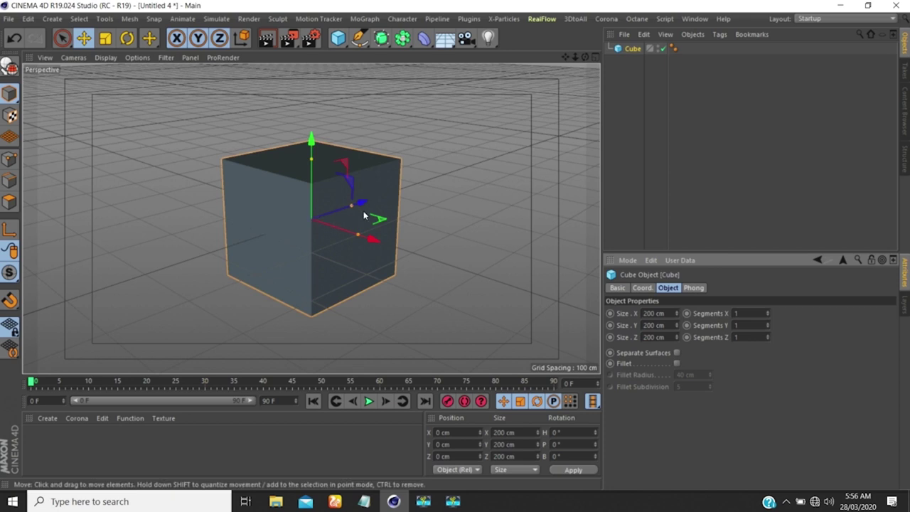
{"action": "left_click_drag", "start_coordinate": [351, 208], "coordinate": [325, 197], "text": "alt"}
{"action": "scroll", "coordinate": [323, 188], "scroll_direction": "down", "scroll_amount": 4}
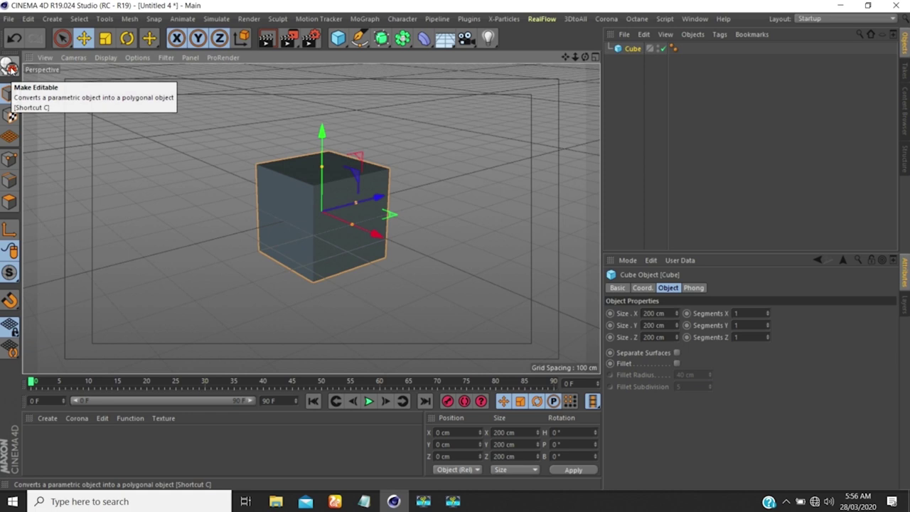
{"action": "left_click", "coordinate": [10, 68]}
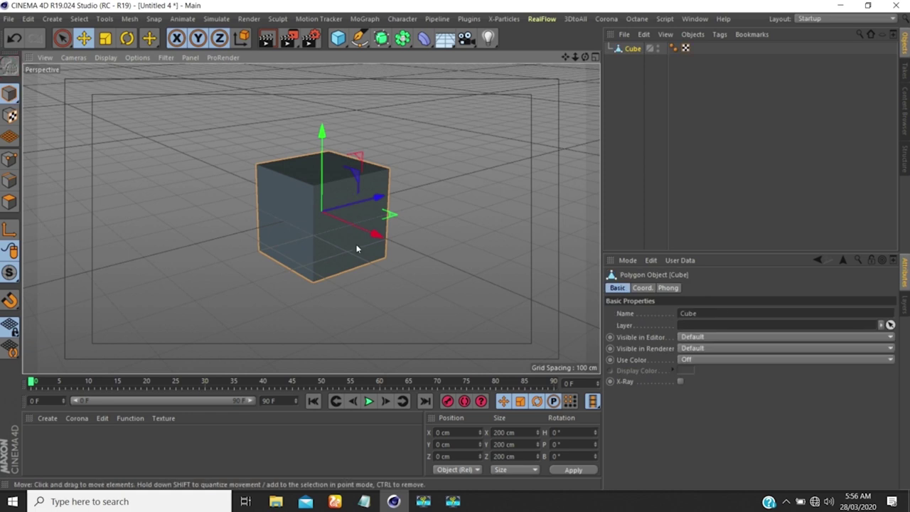
- Switch the cube to point editing and activate the Plane Cut tool in Cut All mode
{"action": "left_click_drag", "start_coordinate": [358, 248], "coordinate": [98, 189], "text": "alt"}
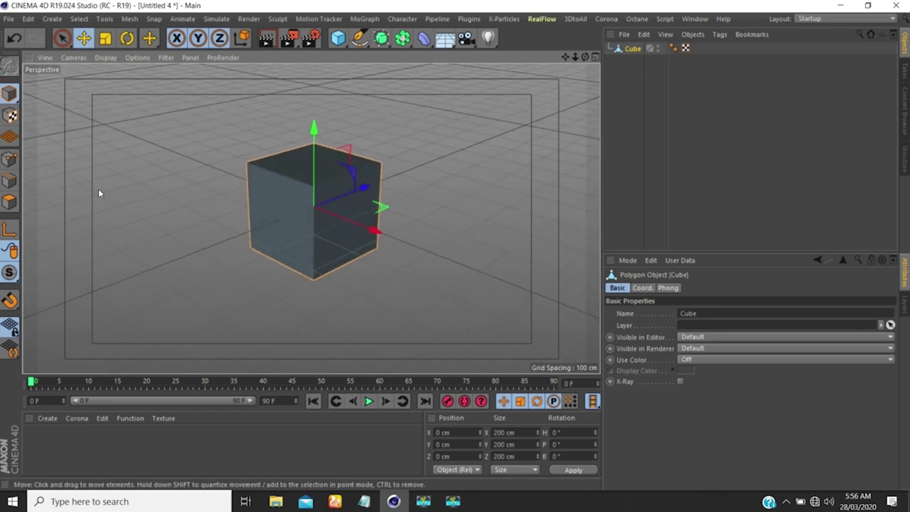
{"action": "left_click", "coordinate": [10, 159]}
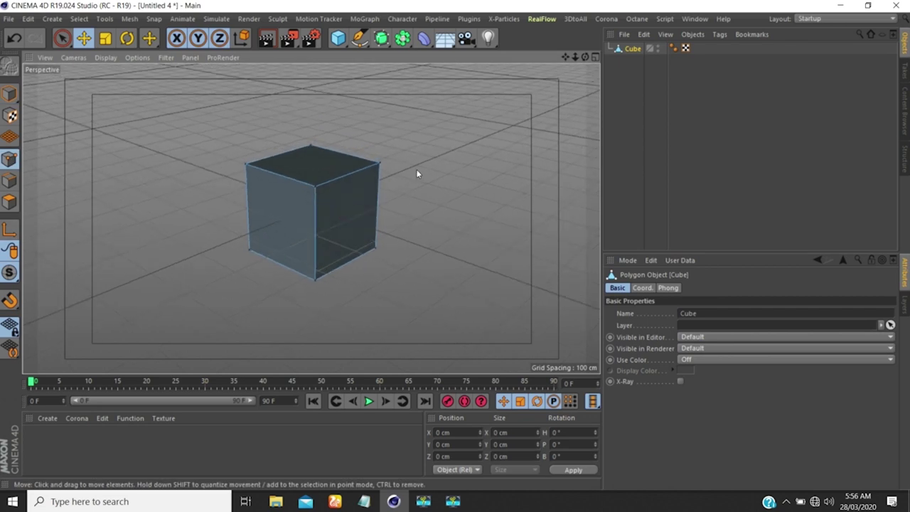
{"action": "right_click", "coordinate": [420, 151]}
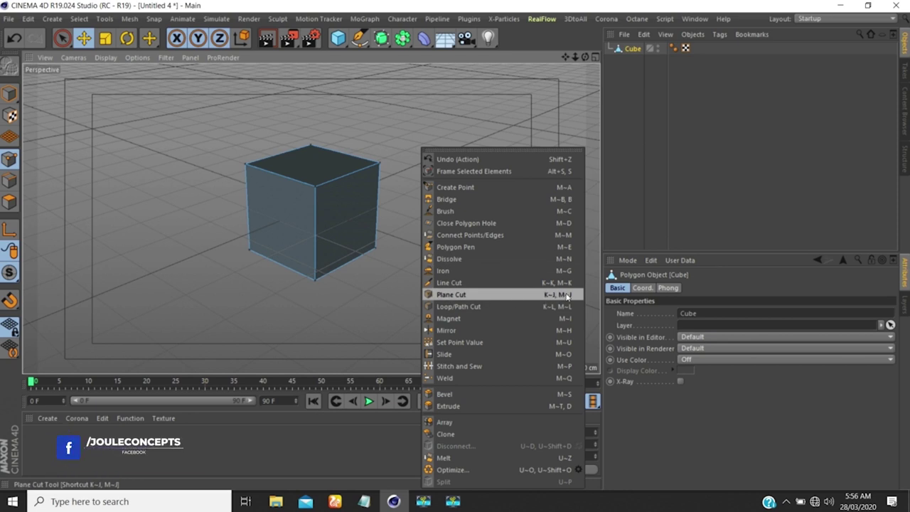
{"action": "left_click", "coordinate": [448, 295]}
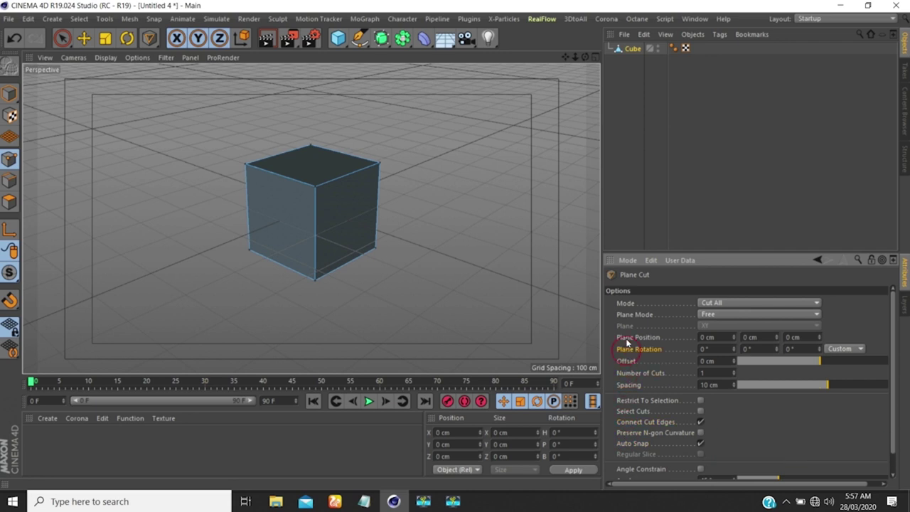
{"action": "left_click", "coordinate": [625, 304]}
{"action": "left_click", "coordinate": [703, 303]}
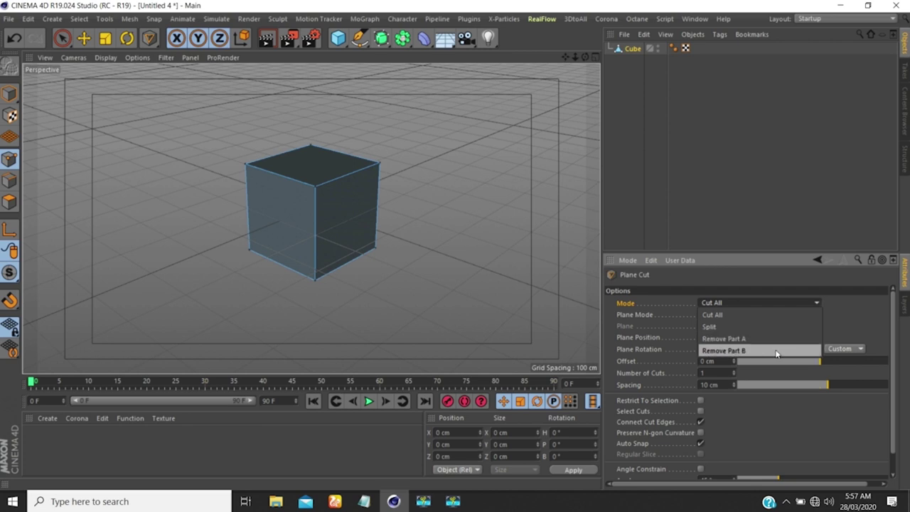
{"action": "left_click", "coordinate": [817, 316]}
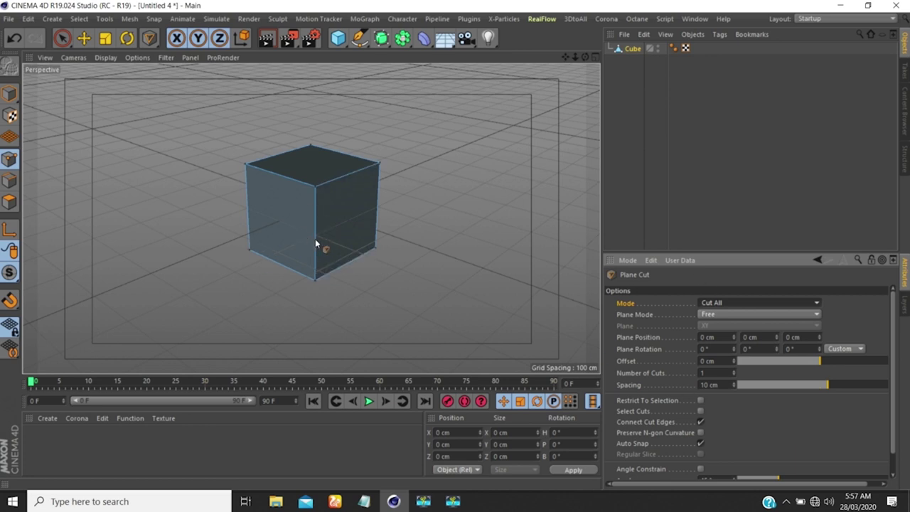
- Try a free plane cut rising diagonally across the cube's lower front corner, and undo it
{"action": "left_click_drag", "start_coordinate": [315, 241], "coordinate": [378, 196]}
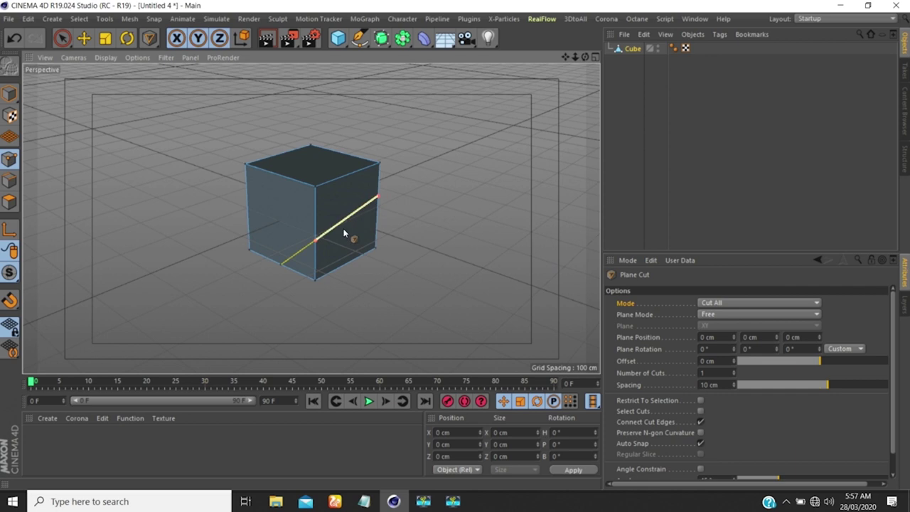
{"action": "key", "text": "Escape"}
{"action": "mouse_move", "coordinate": [315, 240]}
{"action": "left_mouse_down"}
{"action": "mouse_move", "coordinate": [282, 263]}
{"action": "mouse_move", "coordinate": [582, 216]}
{"action": "mouse_move", "coordinate": [549, 154]}
{"action": "mouse_move", "coordinate": [266, 239]}
{"action": "mouse_move", "coordinate": [310, 276]}
{"action": "left_mouse_up"}
{"action": "scroll", "coordinate": [328, 233], "scroll_direction": "up", "scroll_amount": 3}
{"action": "left_click_drag", "start_coordinate": [310, 244], "coordinate": [386, 258], "text": "alt"}
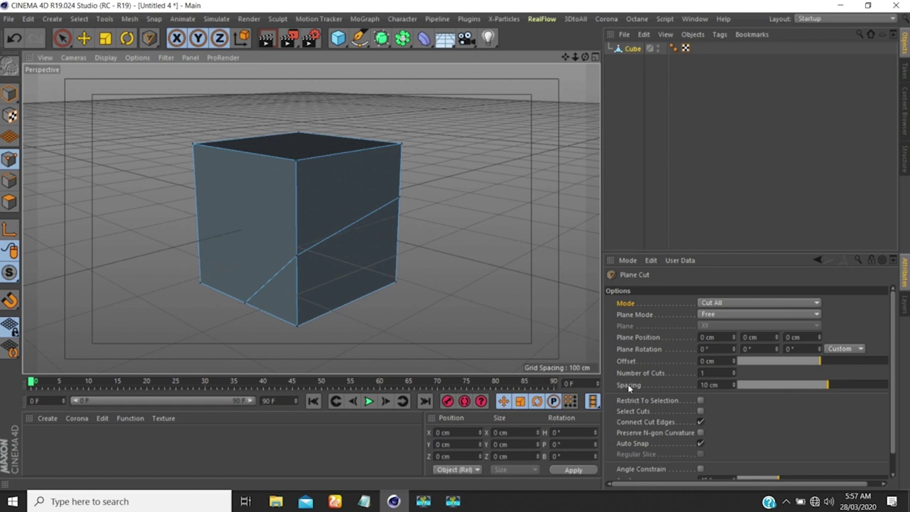
{"action": "scroll", "coordinate": [643, 402], "scroll_direction": "down", "scroll_amount": 1}
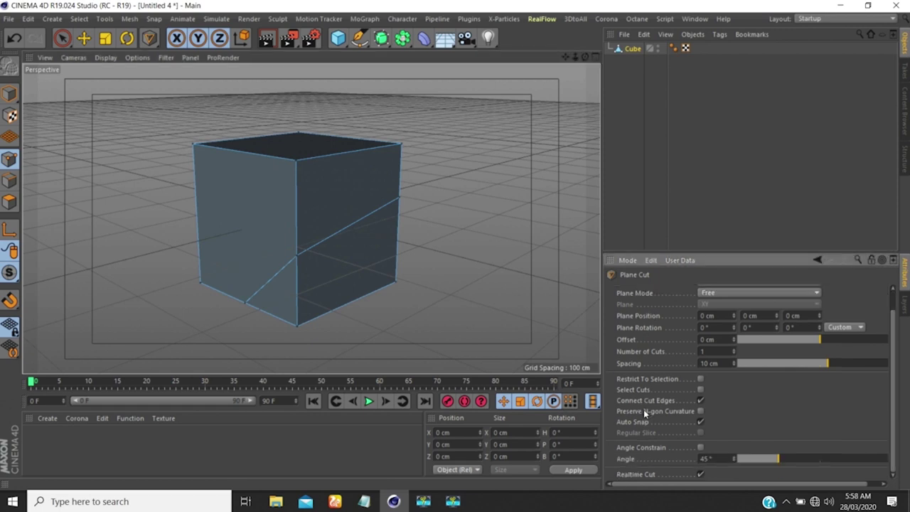
{"action": "scroll", "coordinate": [643, 410], "scroll_direction": "up", "scroll_amount": 1}
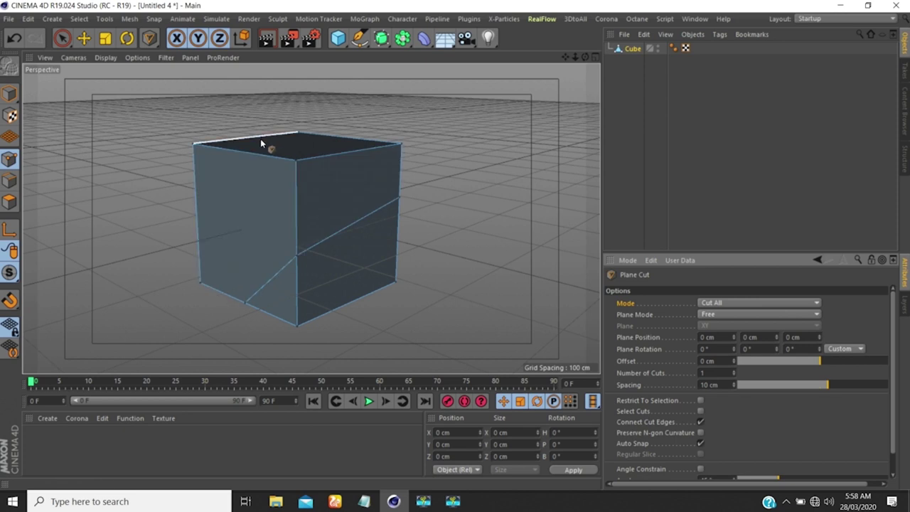
{"action": "key", "text": "ctrl+z"}
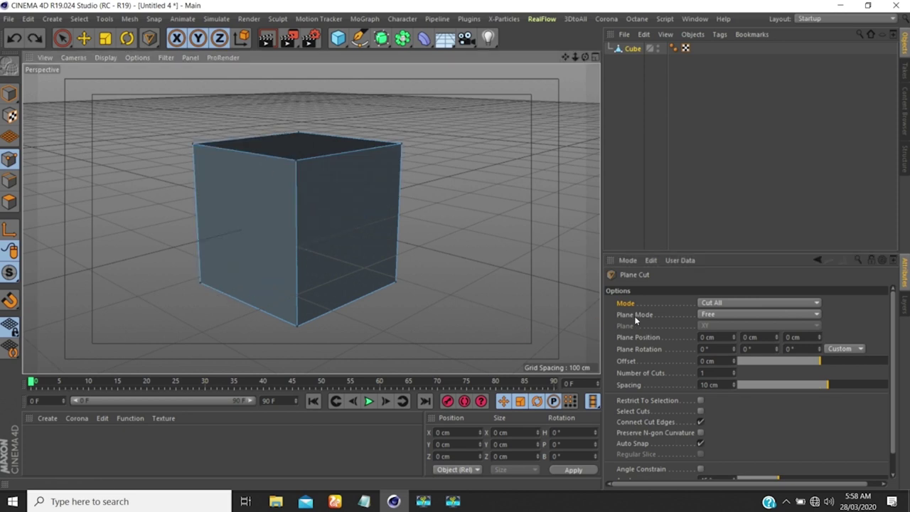
- Try another free plane cut sloping across both visible side faces of the cube, and cancel it
{"action": "left_click", "coordinate": [715, 319]}
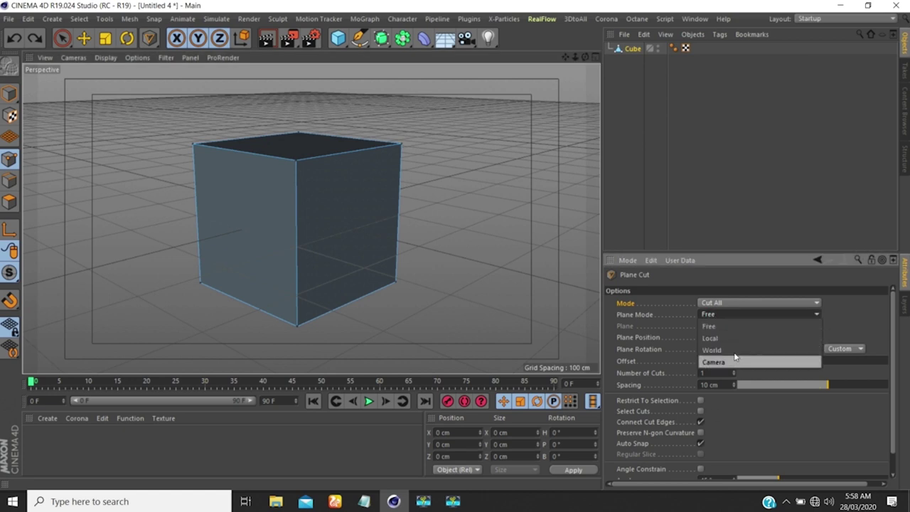
{"action": "left_click", "coordinate": [659, 326]}
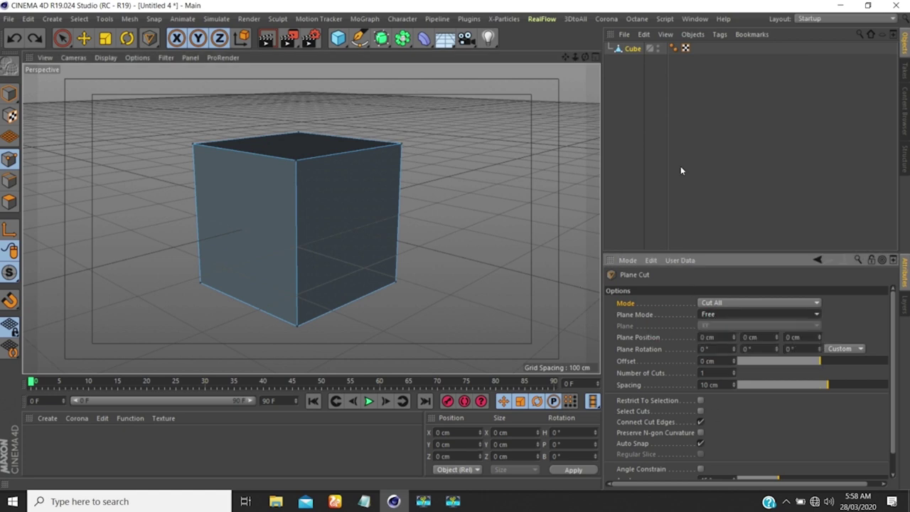
{"action": "left_click_drag", "start_coordinate": [296, 222], "coordinate": [397, 252]}
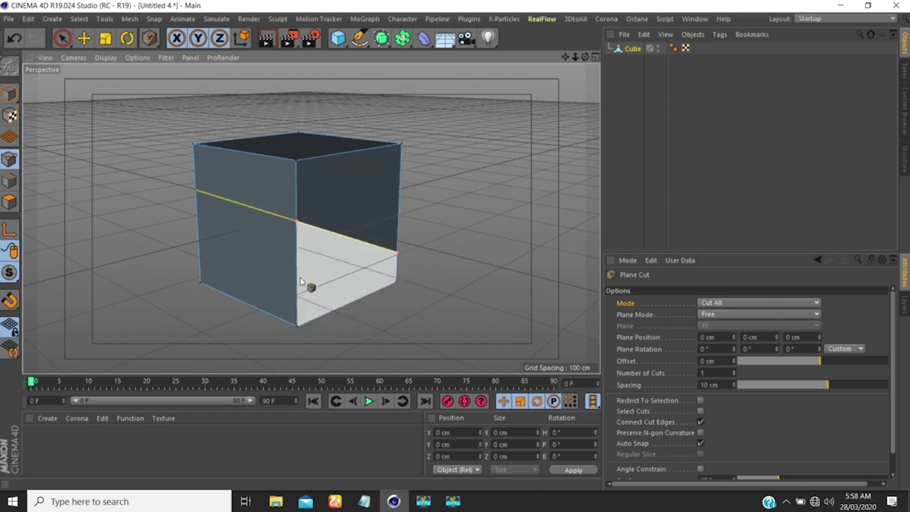
{"action": "key", "text": "Escape"}
{"action": "mouse_move", "coordinate": [260, 284]}
{"action": "left_mouse_down", "text": "alt"}
{"action": "mouse_move", "coordinate": [300, 257]}
{"action": "mouse_move", "coordinate": [186, 230]}
{"action": "mouse_move", "coordinate": [108, 163]}
{"action": "mouse_move", "coordinate": [324, 291]}
{"action": "mouse_move", "coordinate": [541, 283]}
{"action": "mouse_move", "coordinate": [428, 237]}
{"action": "mouse_move", "coordinate": [369, 268]}
{"action": "mouse_move", "coordinate": [314, 220]}
{"action": "mouse_move", "coordinate": [246, 218]}
{"action": "mouse_move", "coordinate": [306, 236]}
{"action": "mouse_move", "coordinate": [188, 228]}
{"action": "mouse_move", "coordinate": [211, 218]}
{"action": "mouse_move", "coordinate": [224, 225]}
{"action": "mouse_move", "coordinate": [215, 198]}
{"action": "mouse_move", "coordinate": [239, 240]}
{"action": "mouse_move", "coordinate": [291, 233]}
{"action": "left_mouse_up", "text": "alt"}
- Set the Plane Cut tool's plane mode to Local and its plane to XZ
{"action": "left_click", "coordinate": [703, 316]}
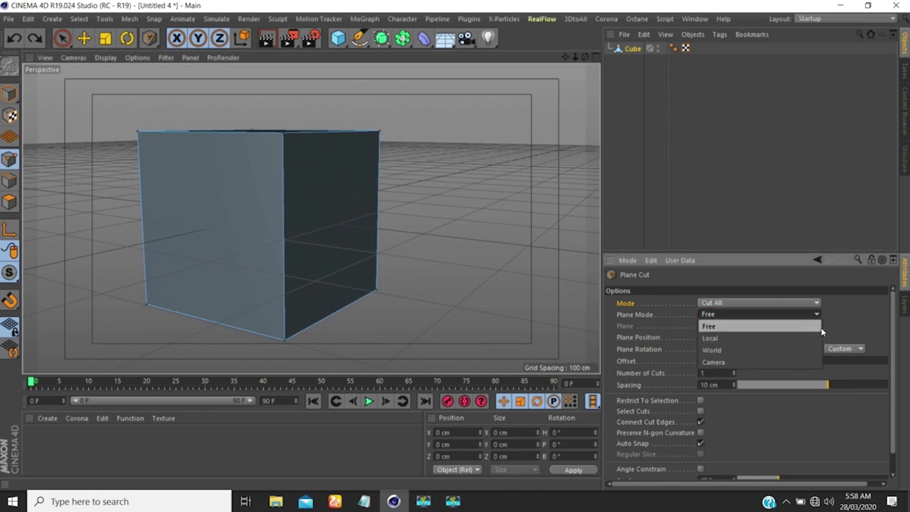
{"action": "left_click", "coordinate": [842, 316]}
{"action": "left_click", "coordinate": [707, 316]}
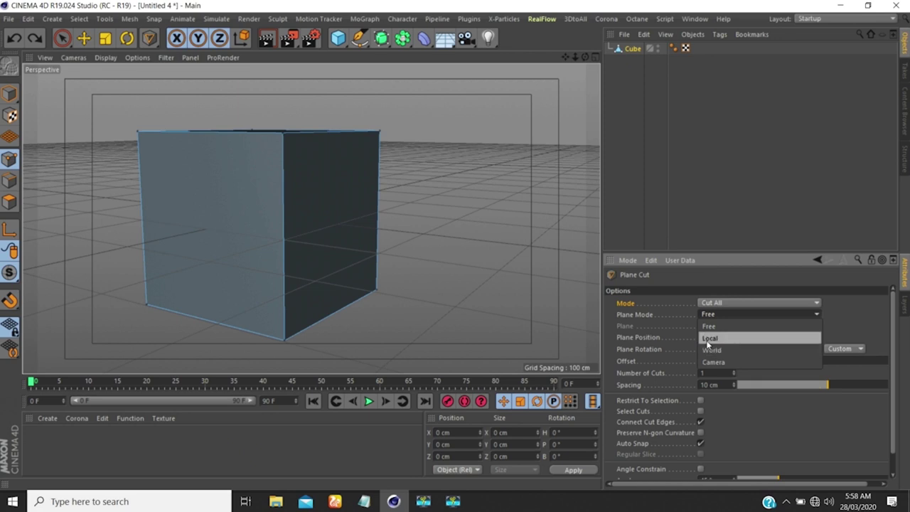
{"action": "left_click", "coordinate": [656, 307]}
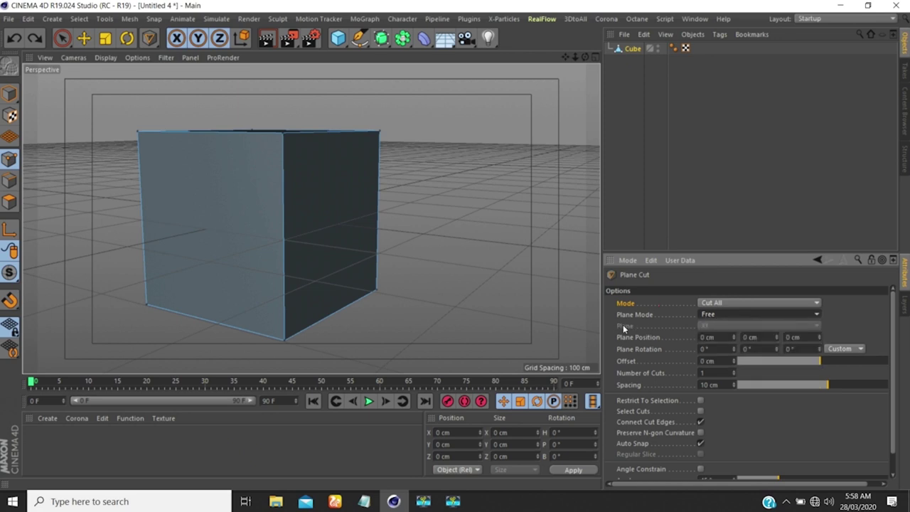
{"action": "left_click", "coordinate": [706, 316]}
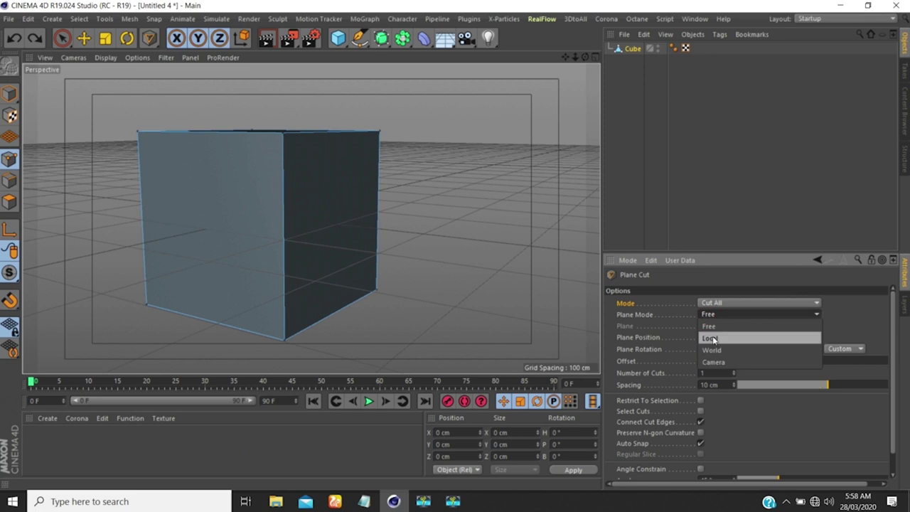
{"action": "left_click", "coordinate": [711, 339]}
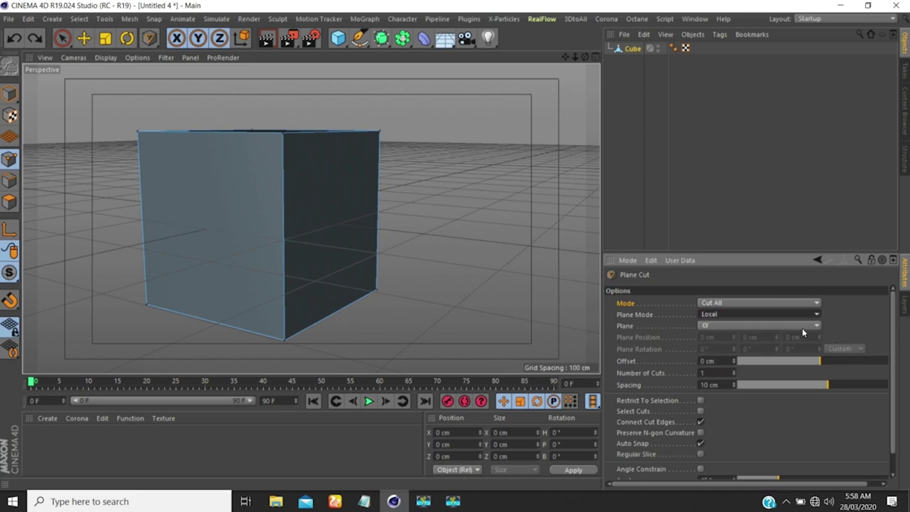
{"action": "left_click", "coordinate": [713, 329]}
{"action": "left_click", "coordinate": [710, 360]}
{"action": "left_click_drag", "start_coordinate": [495, 288], "coordinate": [507, 306], "text": "alt"}
{"action": "scroll", "coordinate": [507, 306], "scroll_direction": "down", "scroll_amount": 4}
{"action": "scroll", "coordinate": [437, 240], "scroll_direction": "up", "scroll_amount": 1}
{"action": "scroll", "coordinate": [438, 254], "scroll_direction": "down", "scroll_amount": 1}
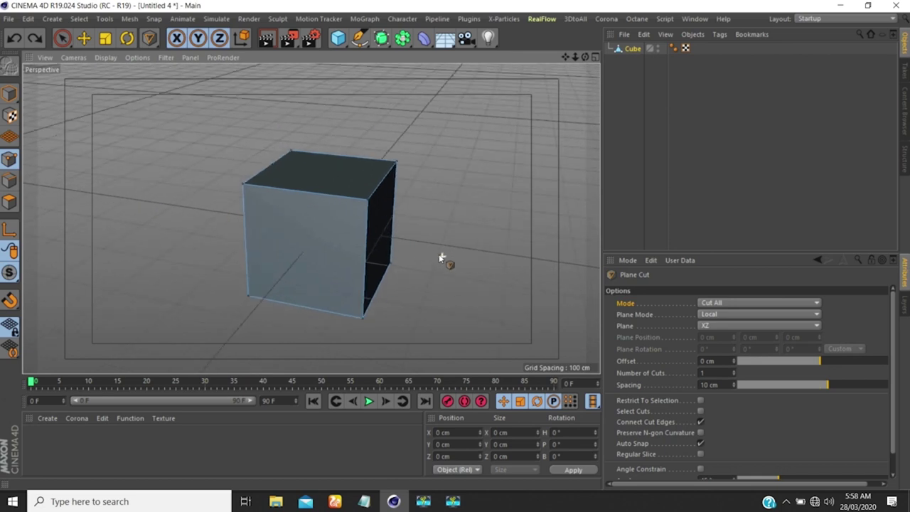
{"action": "mouse_move", "coordinate": [406, 250]}
{"action": "left_mouse_down", "text": "alt"}
{"action": "mouse_move", "coordinate": [419, 236]}
{"action": "mouse_move", "coordinate": [406, 247]}
{"action": "left_mouse_up", "text": "alt"}
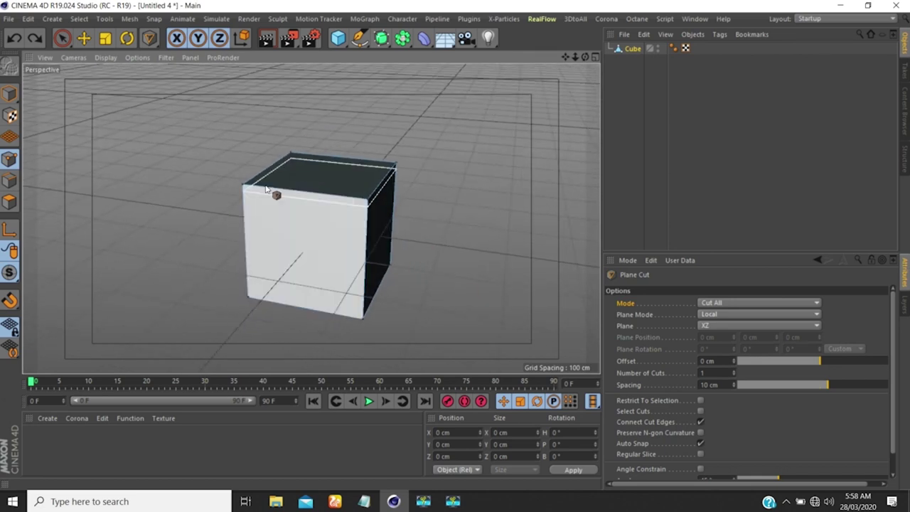
- Return the cube to model mode and show the World Axis in the viewport
{"action": "left_click", "coordinate": [9, 94]}
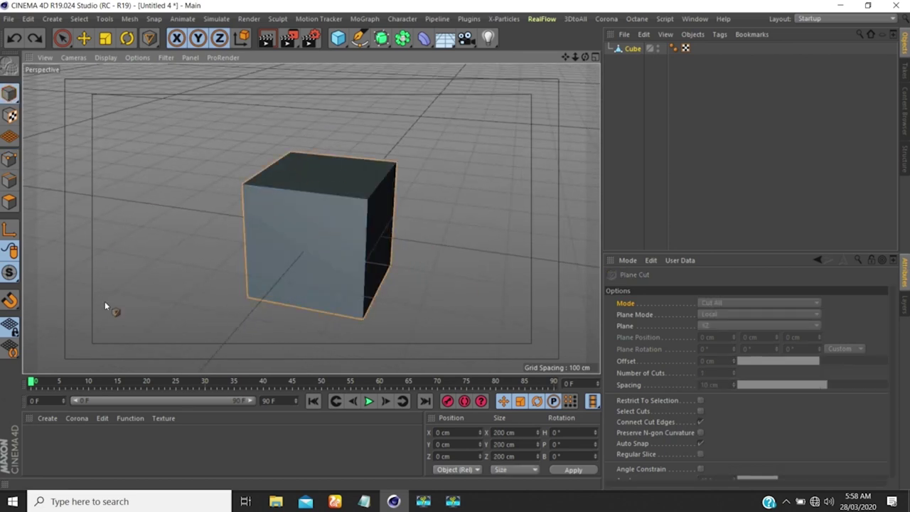
{"action": "left_click", "coordinate": [166, 58]}
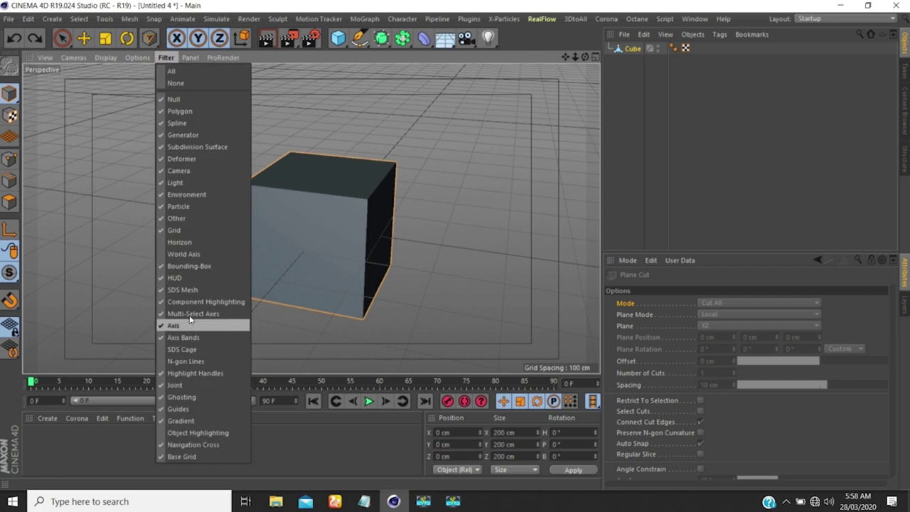
{"action": "left_click", "coordinate": [179, 254]}
{"action": "scroll", "coordinate": [306, 250], "scroll_direction": "down", "scroll_amount": 3}
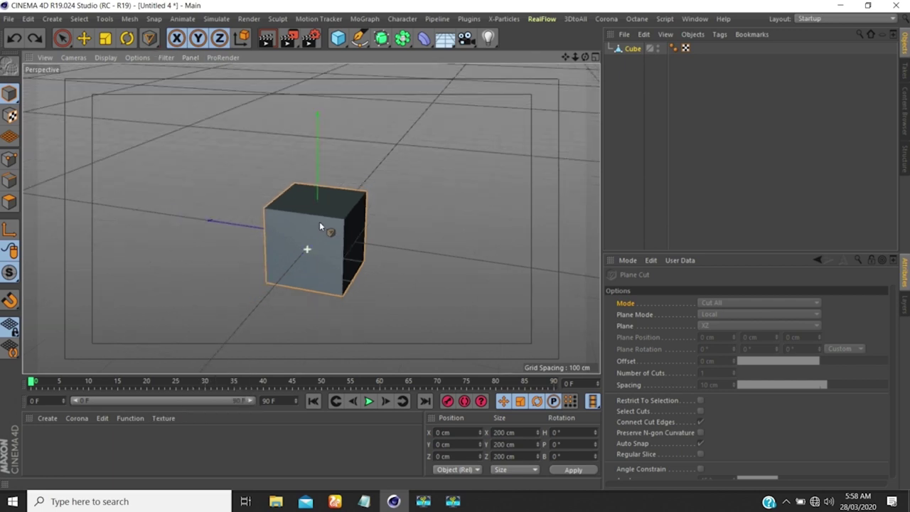
{"action": "scroll", "coordinate": [319, 221], "scroll_direction": "up", "scroll_amount": 2}
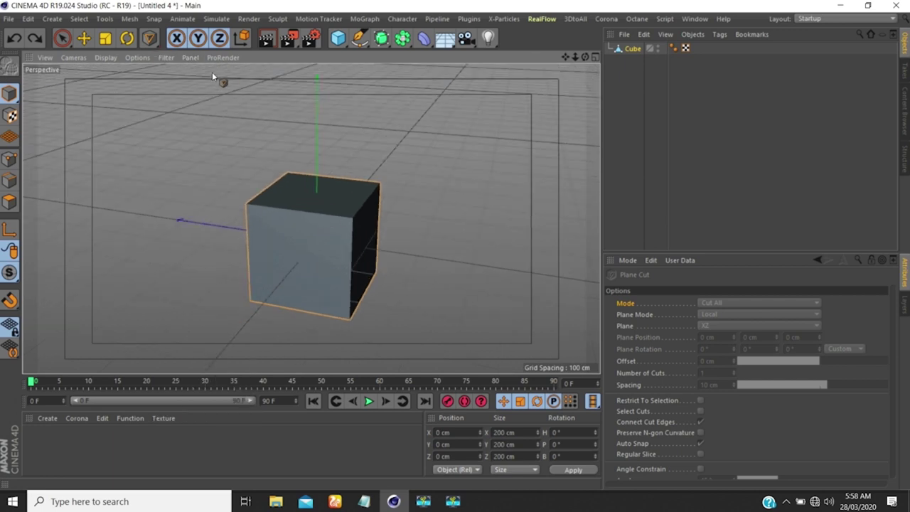
- Turn on the SDS Cage display filter and show all element types in the viewport
{"action": "left_click", "coordinate": [173, 58]}
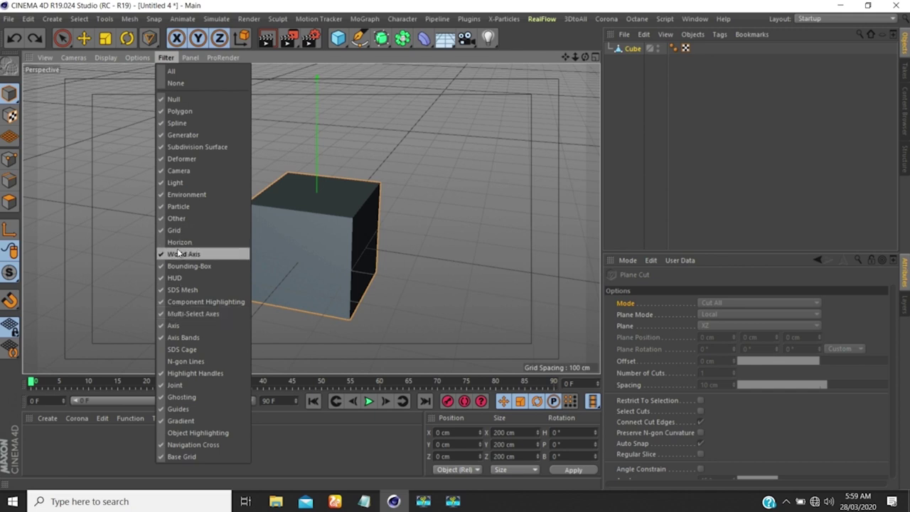
{"action": "left_click", "coordinate": [173, 350]}
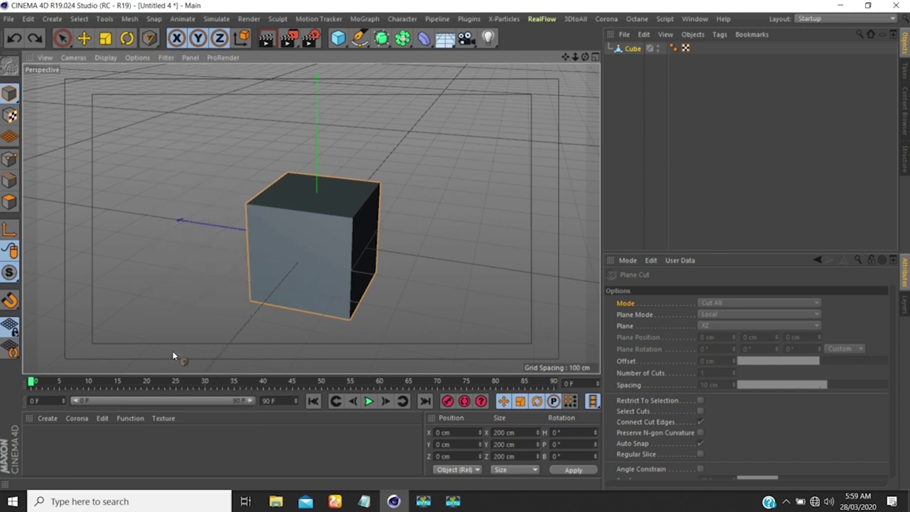
{"action": "left_click", "coordinate": [168, 57]}
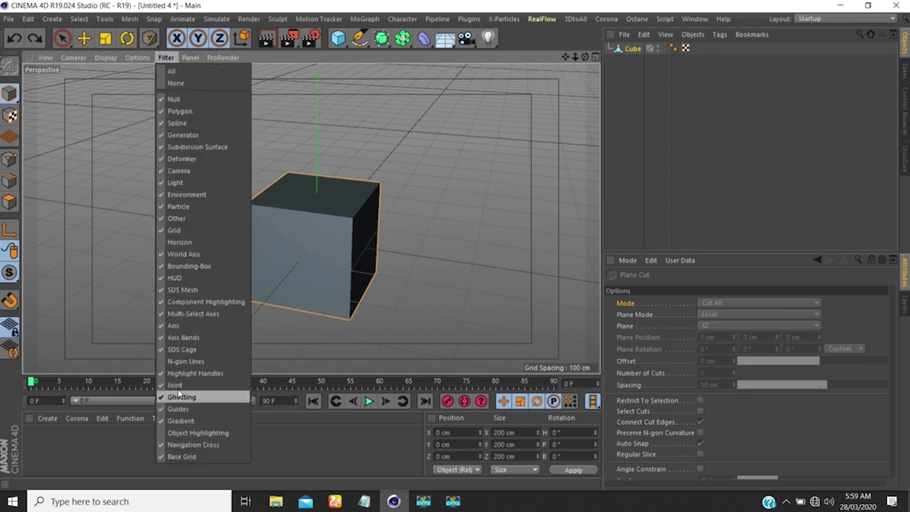
{"action": "left_click", "coordinate": [171, 72]}
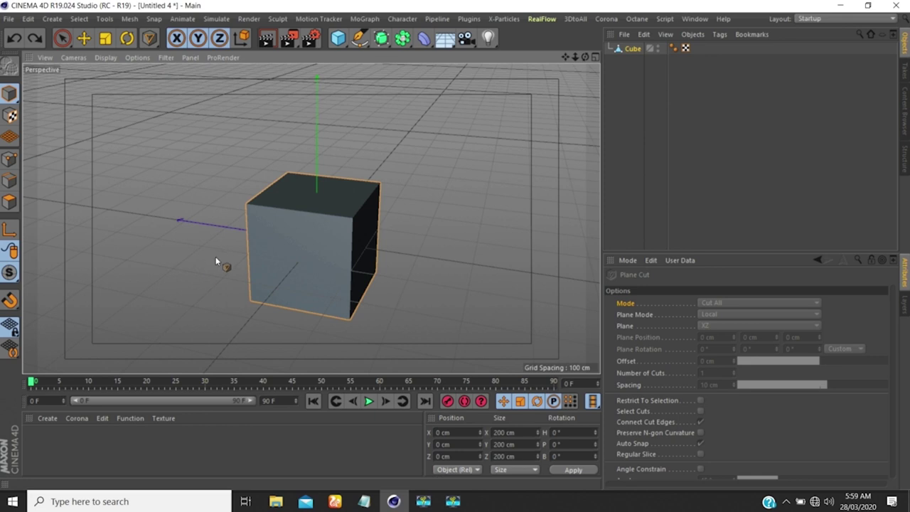
- Open the perspective viewport's settings and examine its View and HUD options
{"action": "key", "text": "shift+v"}
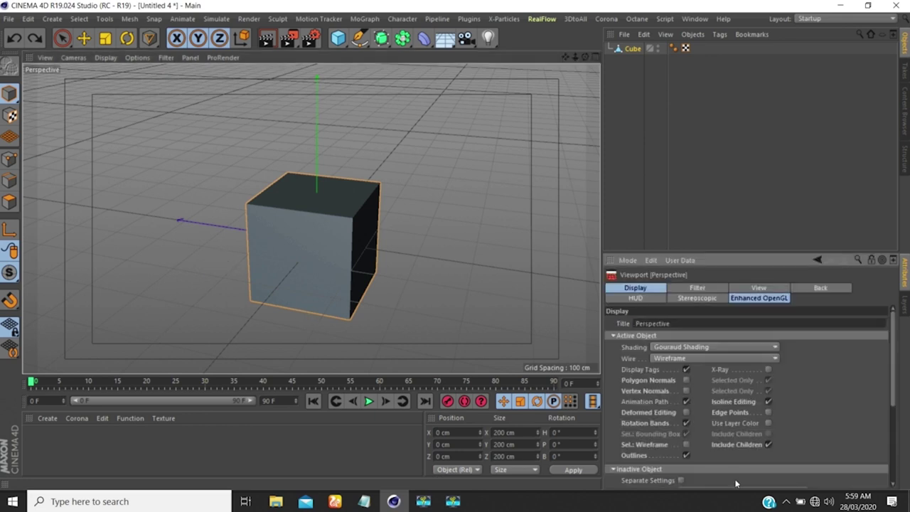
{"action": "left_click", "coordinate": [757, 288]}
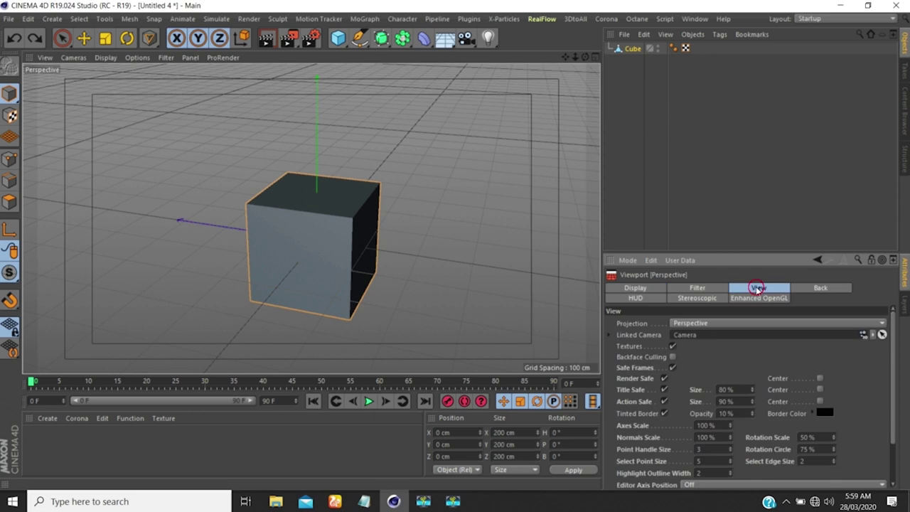
{"action": "left_click", "coordinate": [637, 297]}
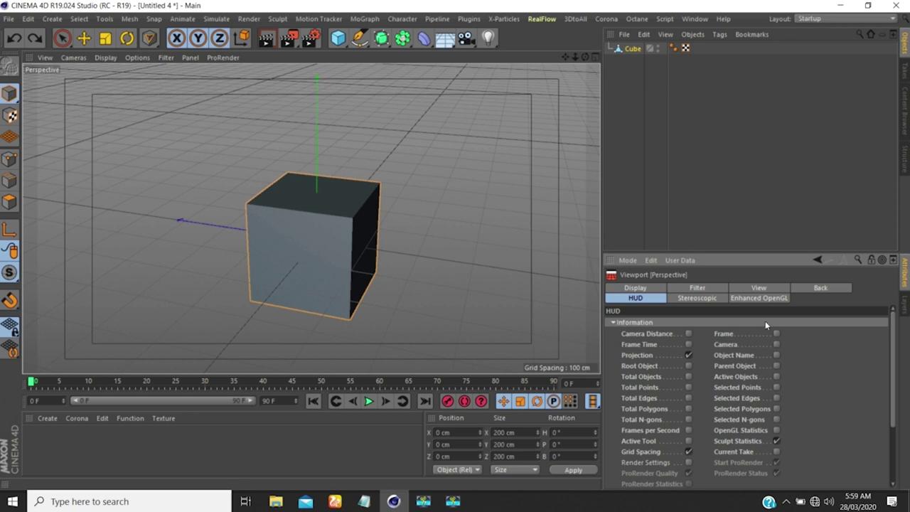
- Set the perspective viewport's Editor Axis Position to Bottom Left in its View settings
{"action": "left_click", "coordinate": [751, 288]}
{"action": "left_click", "coordinate": [696, 288]}
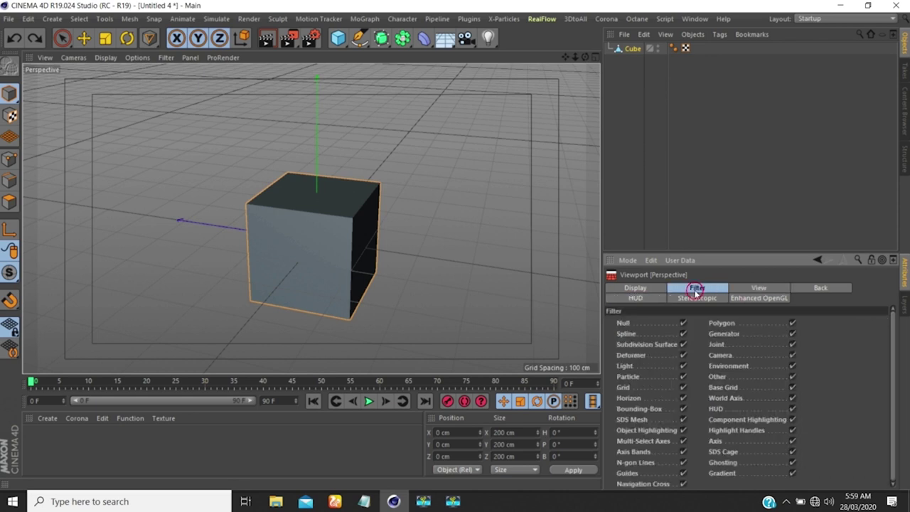
{"action": "left_click", "coordinate": [743, 291]}
{"action": "scroll", "coordinate": [665, 394], "scroll_direction": "down", "scroll_amount": 5}
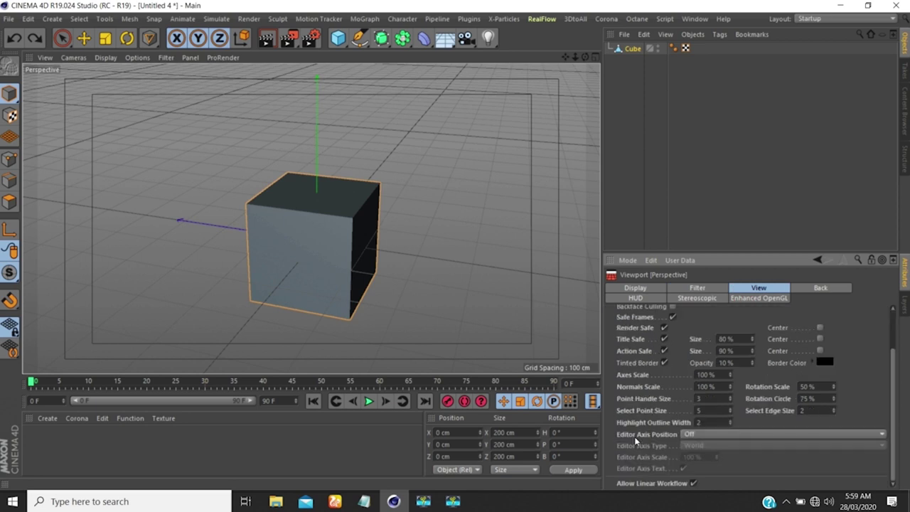
{"action": "scroll", "coordinate": [636, 440], "scroll_direction": "up", "scroll_amount": 3}
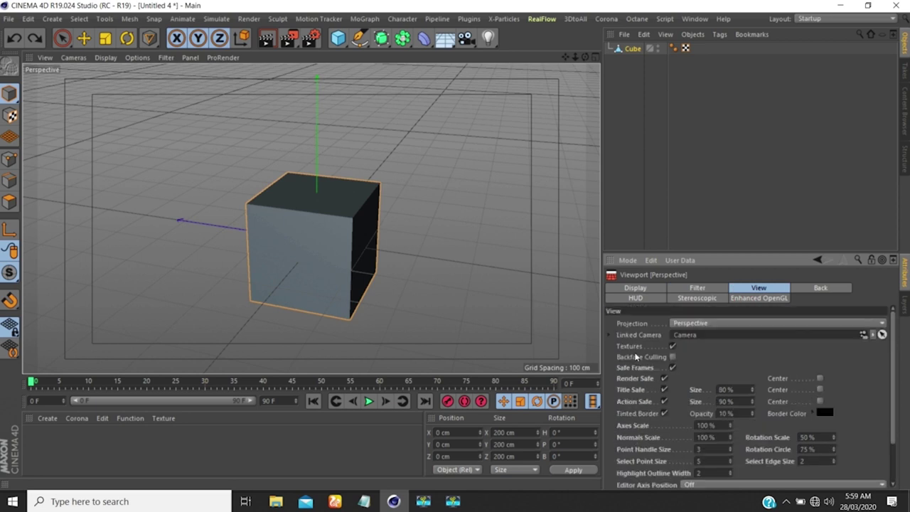
{"action": "scroll", "coordinate": [636, 430], "scroll_direction": "down", "scroll_amount": 3}
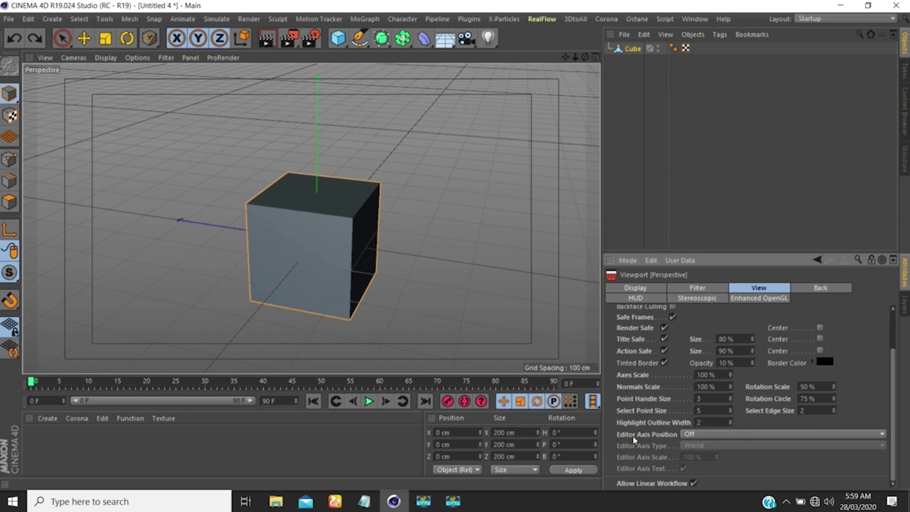
{"action": "left_click", "coordinate": [708, 432]}
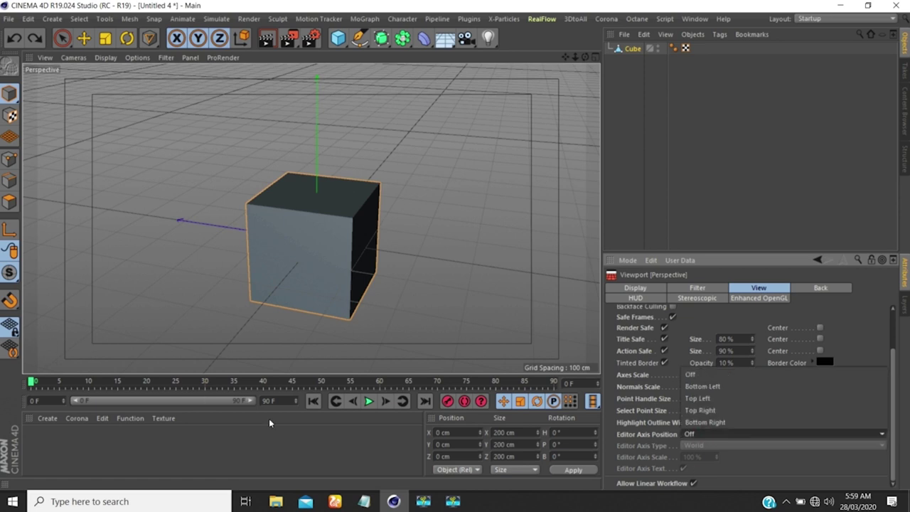
{"action": "left_click", "coordinate": [702, 386]}
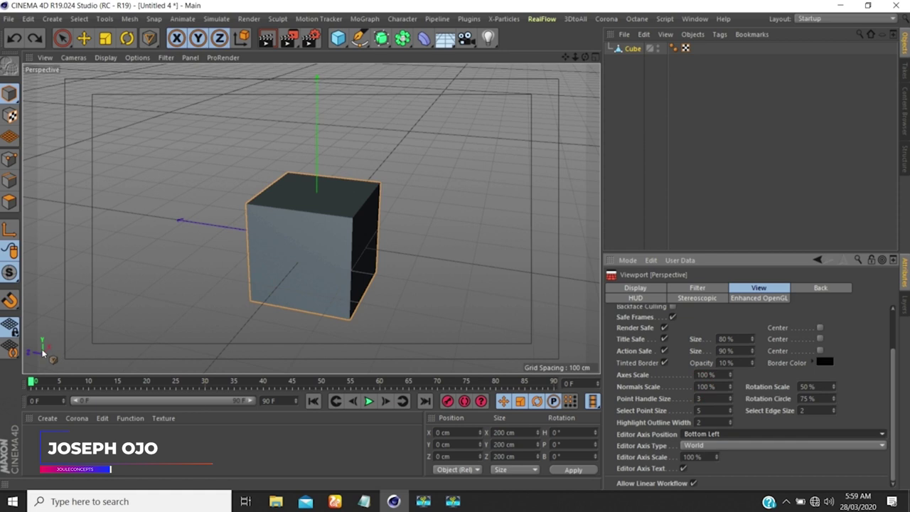
{"action": "scroll", "coordinate": [670, 400], "scroll_direction": "up", "scroll_amount": 3}
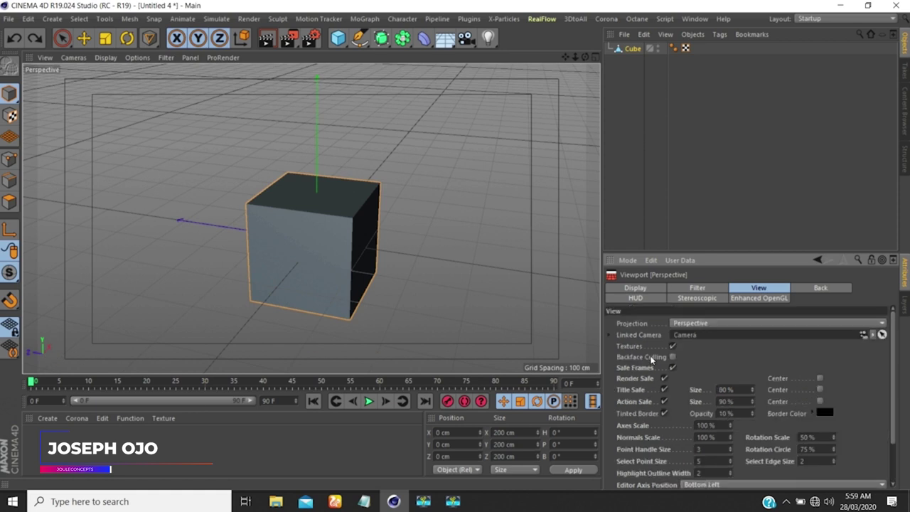
- Switch the cube to point mode and activate the Plane Cut tool
{"action": "left_click", "coordinate": [84, 38]}
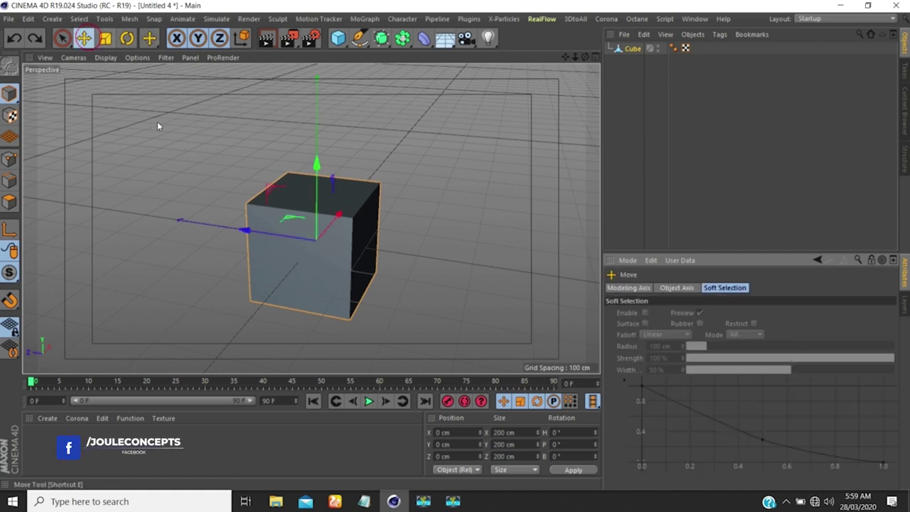
{"action": "left_click", "coordinate": [10, 159]}
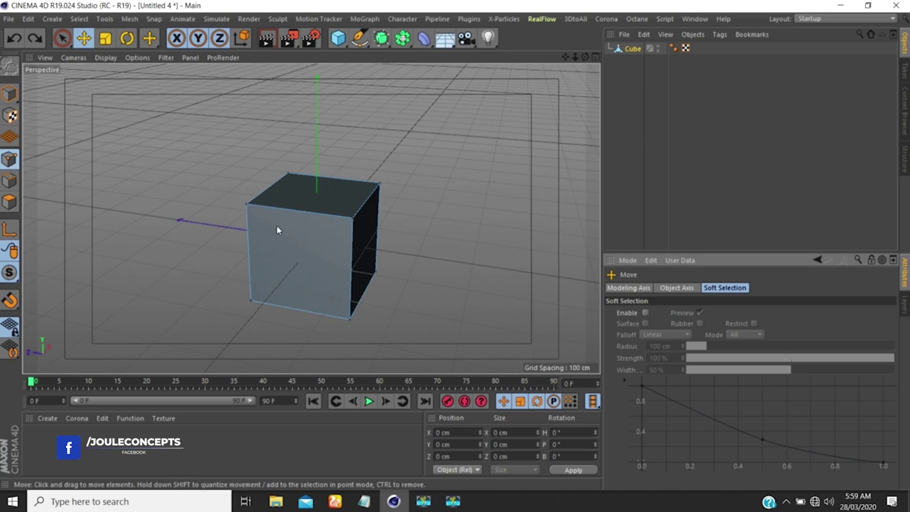
{"action": "scroll", "coordinate": [277, 229], "scroll_direction": "down", "scroll_amount": 3}
{"action": "left_click_drag", "start_coordinate": [298, 241], "coordinate": [277, 244], "text": "alt"}
{"action": "mouse_move", "coordinate": [306, 223]}
{"action": "right_mouse_down", "text": "alt"}
{"action": "mouse_move", "coordinate": [306, 195]}
{"action": "mouse_move", "coordinate": [309, 227]}
{"action": "right_mouse_up", "text": "alt"}
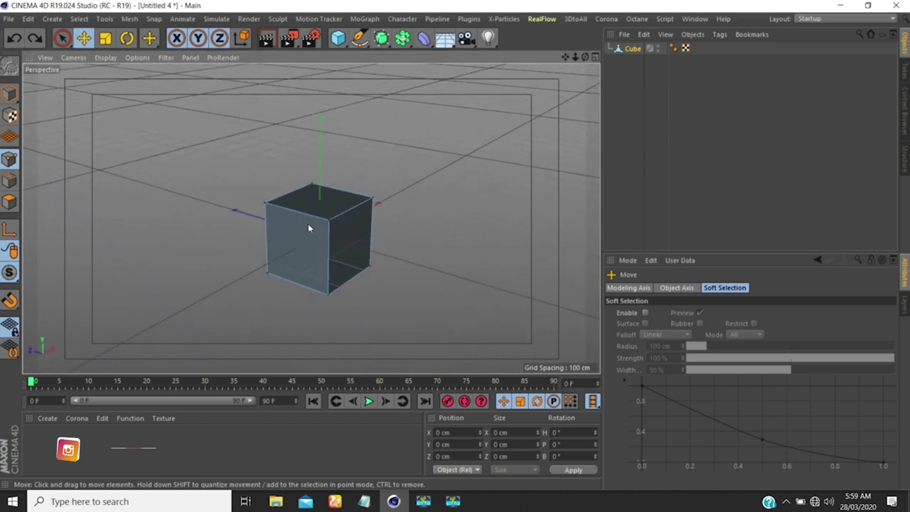
{"action": "left_click_drag", "start_coordinate": [308, 228], "coordinate": [321, 241], "text": "alt"}
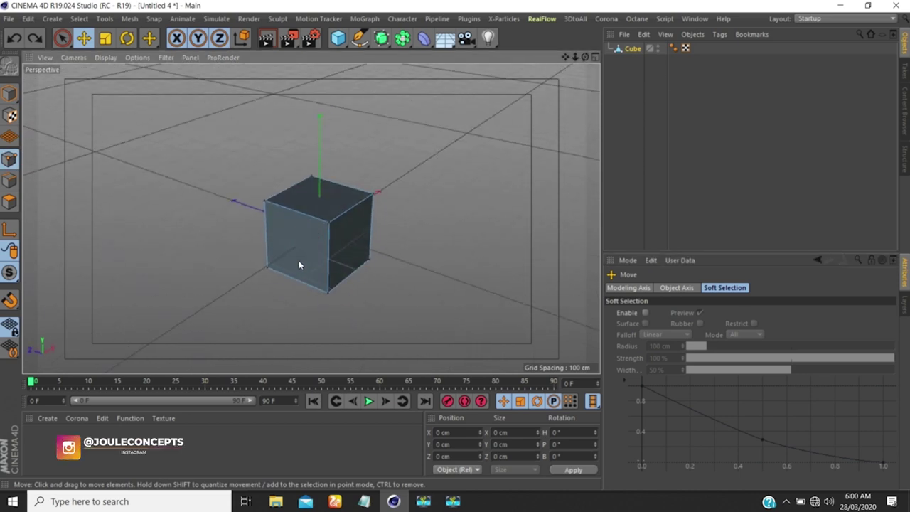
{"action": "key", "text": "k"}
{"action": "key", "text": "j"}
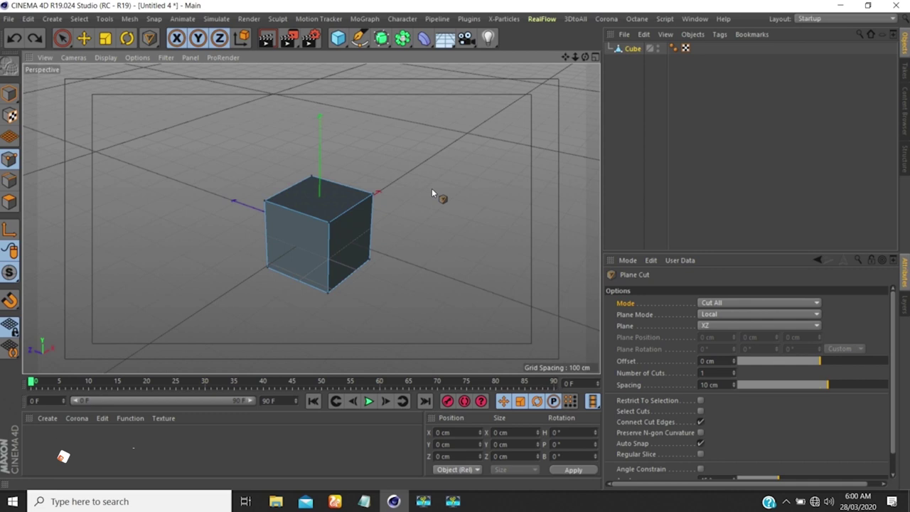
- Look up the Plane Cut command among the point modelling commands and preview its local XZ cut at different heights on the cube
{"action": "mouse_move", "coordinate": [432, 192]}
{"action": "left_mouse_down", "text": "alt"}
{"action": "mouse_move", "coordinate": [443, 204]}
{"action": "mouse_move", "coordinate": [428, 213]}
{"action": "mouse_move", "coordinate": [431, 195]}
{"action": "mouse_move", "coordinate": [416, 186]}
{"action": "mouse_move", "coordinate": [421, 194]}
{"action": "left_mouse_up", "text": "alt"}
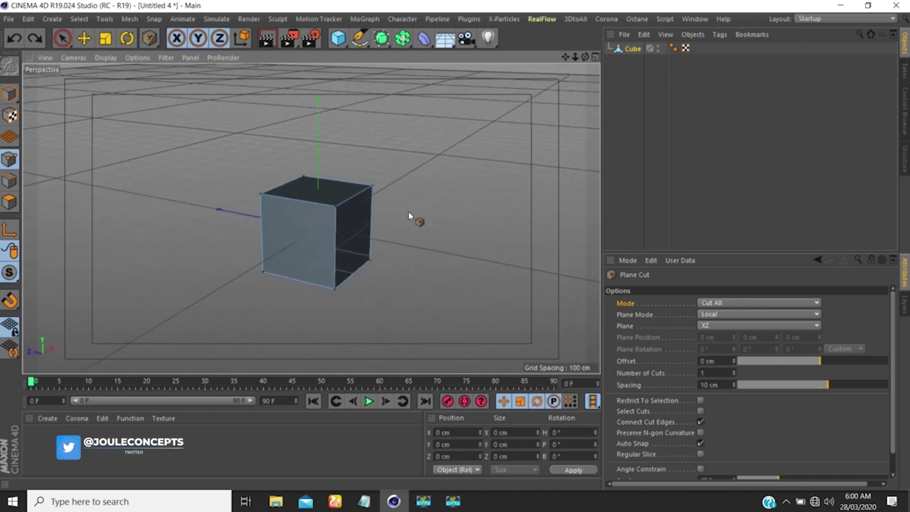
{"action": "right_click", "coordinate": [408, 211]}
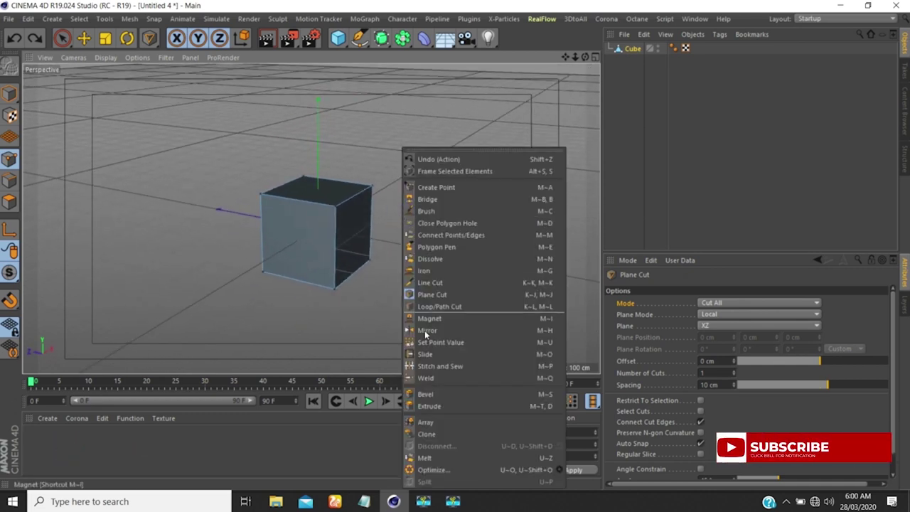
{"action": "left_click", "coordinate": [439, 128]}
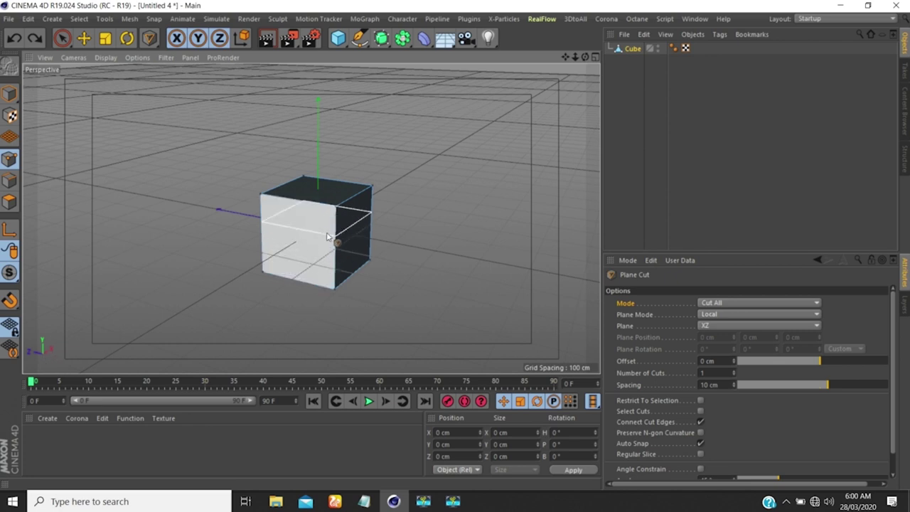
{"action": "left_click", "coordinate": [332, 262]}
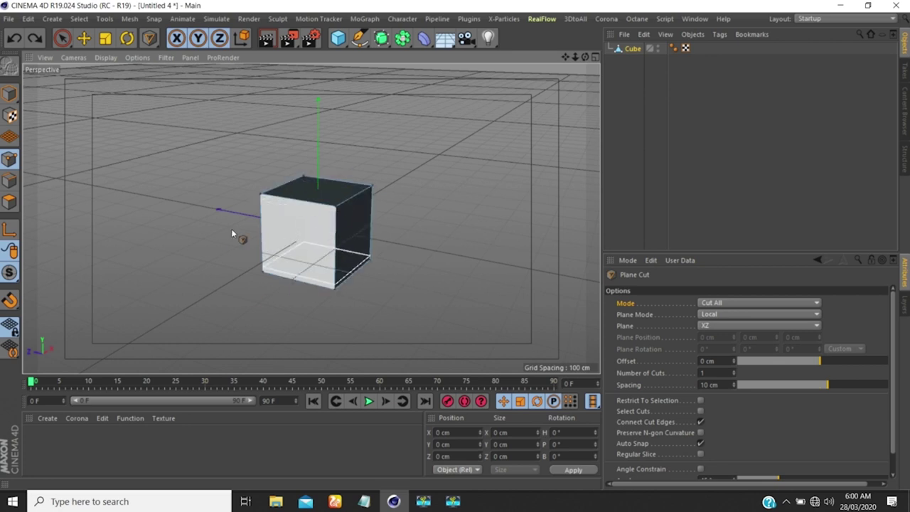
- Return the cube to model mode and move it off the world origin to about X 254 cm, Z -165 cm
{"action": "left_click", "coordinate": [10, 93]}
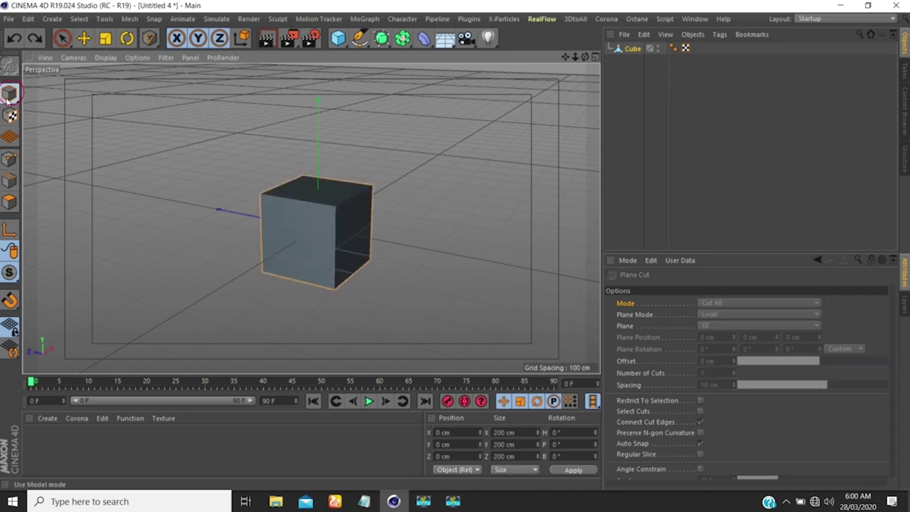
{"action": "left_click", "coordinate": [84, 42]}
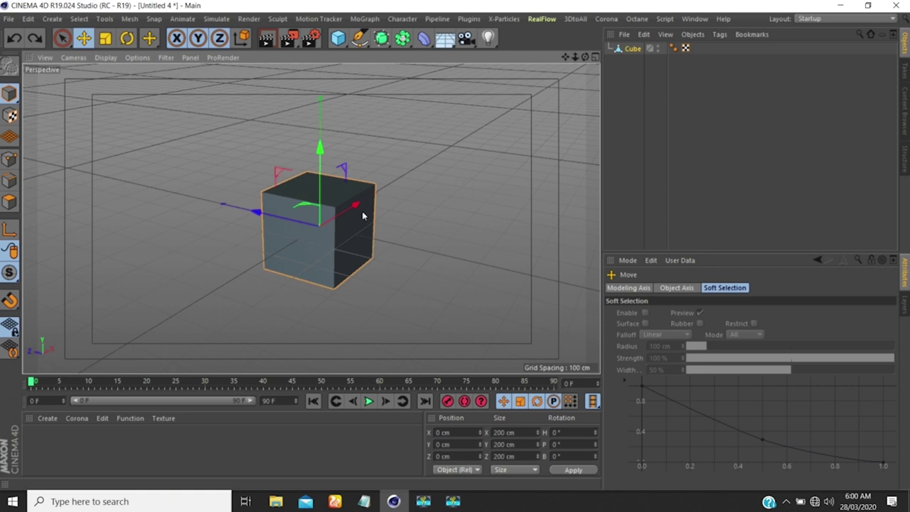
{"action": "left_click_drag", "start_coordinate": [377, 204], "coordinate": [449, 165], "text": "alt"}
{"action": "left_click_drag", "start_coordinate": [433, 202], "coordinate": [456, 167], "text": "alt"}
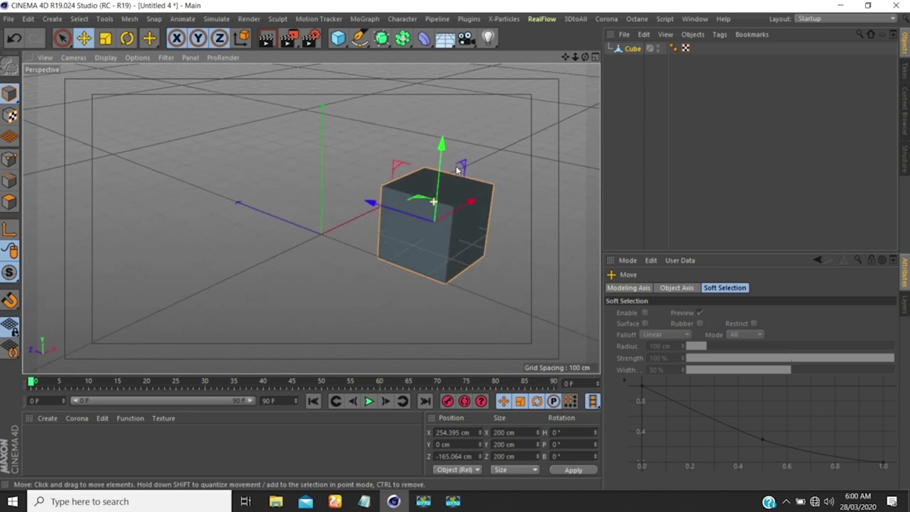
- Rotate the cube freely to about H -9.6°, P -28.4°, B -0.6° and switch back to the Move tool
{"action": "key", "text": "r"}
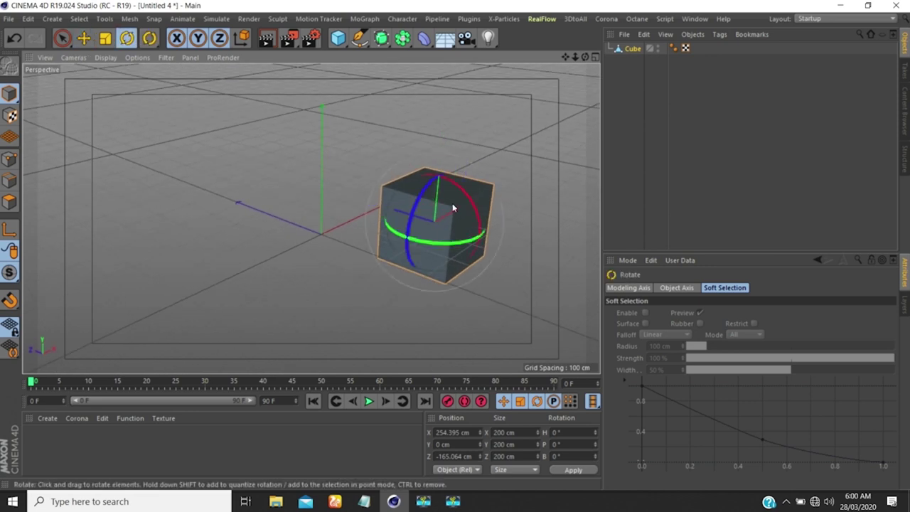
{"action": "left_click_drag", "start_coordinate": [453, 208], "coordinate": [135, 72]}
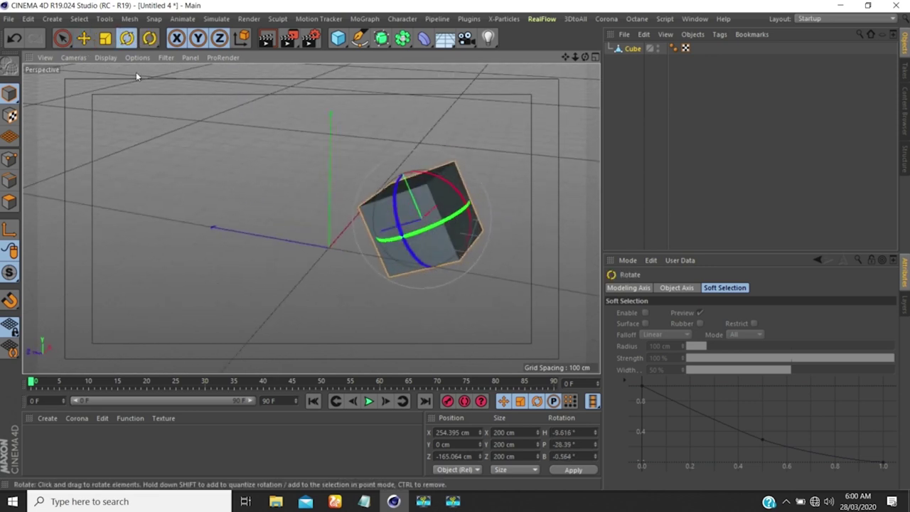
{"action": "key", "text": "e"}
{"action": "left_click_drag", "start_coordinate": [444, 247], "coordinate": [398, 202], "text": "alt"}
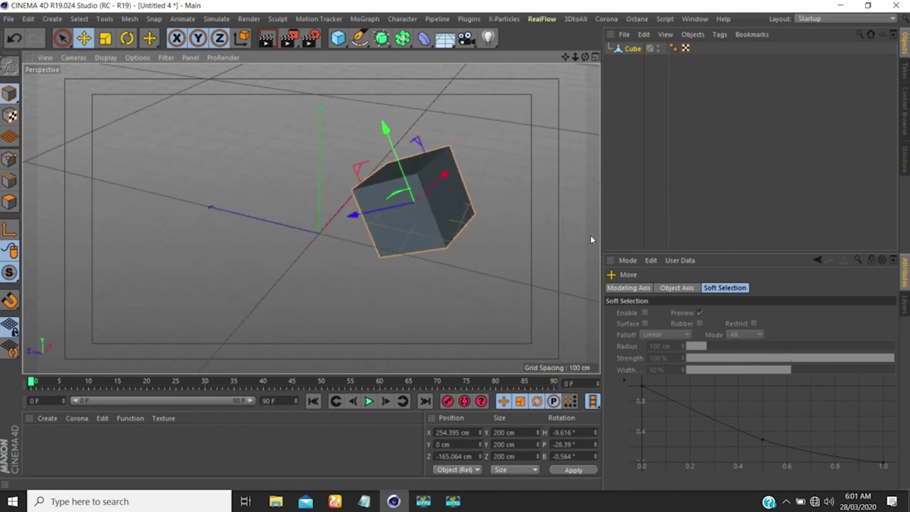
- Activate Plane Cut in point mode and preview the local XZ cut on the rotated cube
{"action": "key", "text": "k"}
{"action": "key", "text": "j"}
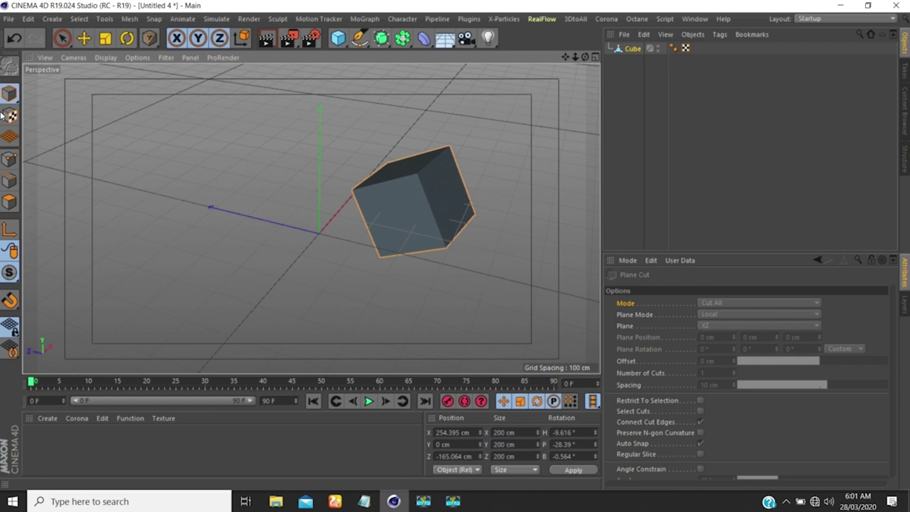
{"action": "left_click", "coordinate": [9, 158]}
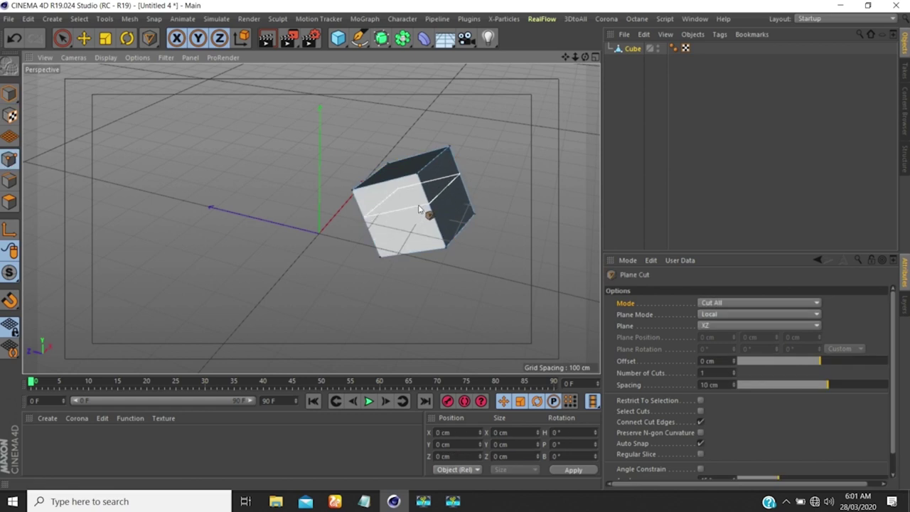
- Undo the cube's rotation and cut the cube at about mid-height along its local XZ plane
{"action": "key", "text": "ctrl+z"}
{"action": "left_click_drag", "start_coordinate": [369, 195], "coordinate": [402, 219], "text": "alt"}
{"action": "left_click", "coordinate": [417, 215]}
{"action": "right_click_drag", "start_coordinate": [419, 219], "coordinate": [420, 165], "text": "alt"}
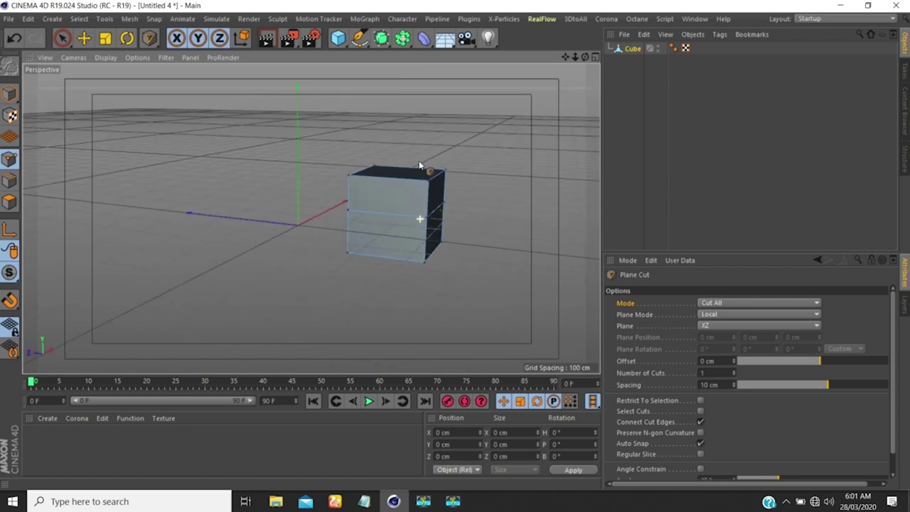
{"action": "left_click_drag", "start_coordinate": [419, 166], "coordinate": [379, 199], "text": "alt"}
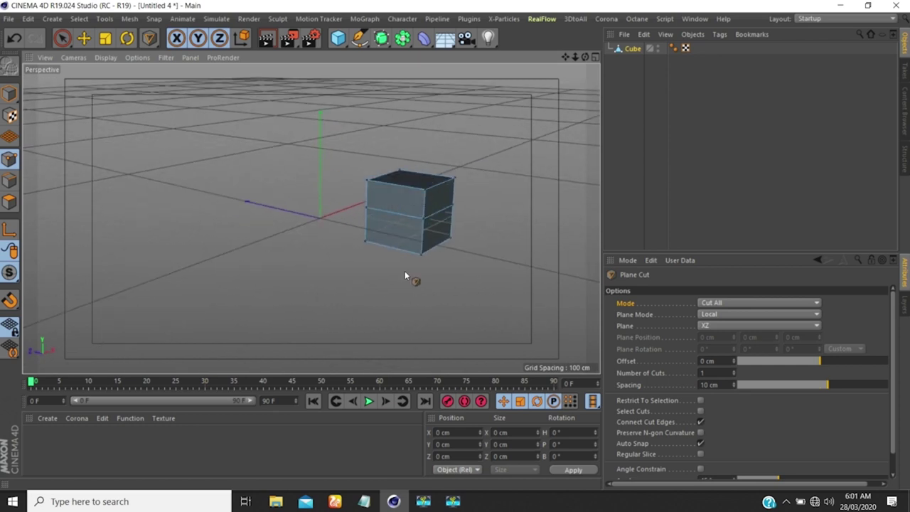
- Set the cut plane to XY and cut the cube through about its middle
{"action": "left_click", "coordinate": [718, 327]}
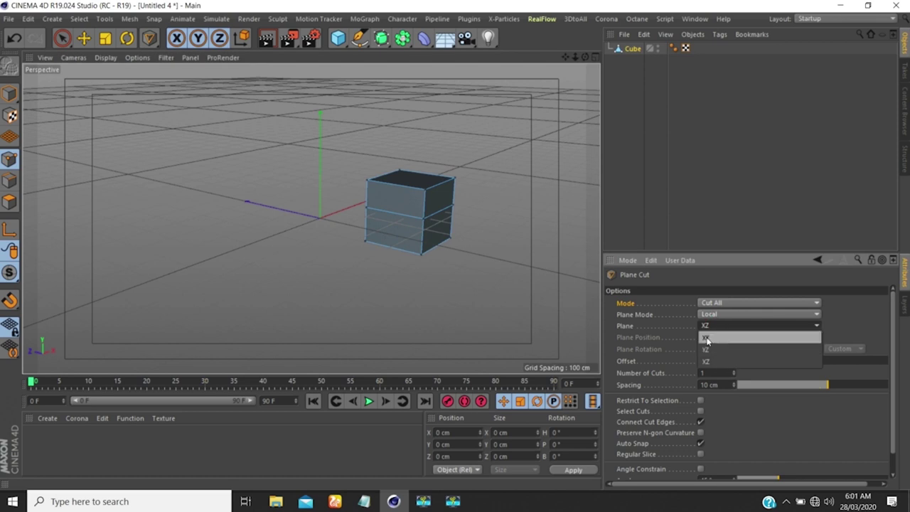
{"action": "left_click", "coordinate": [706, 338]}
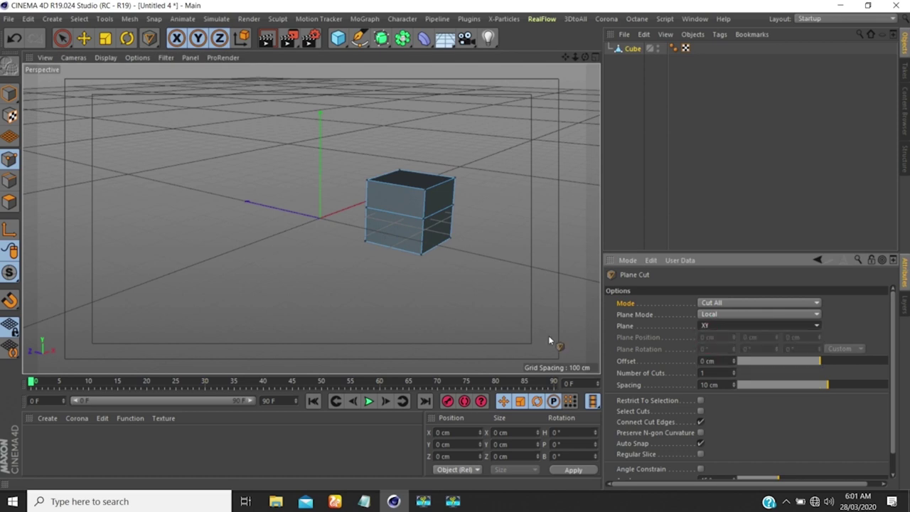
{"action": "left_click", "coordinate": [455, 310]}
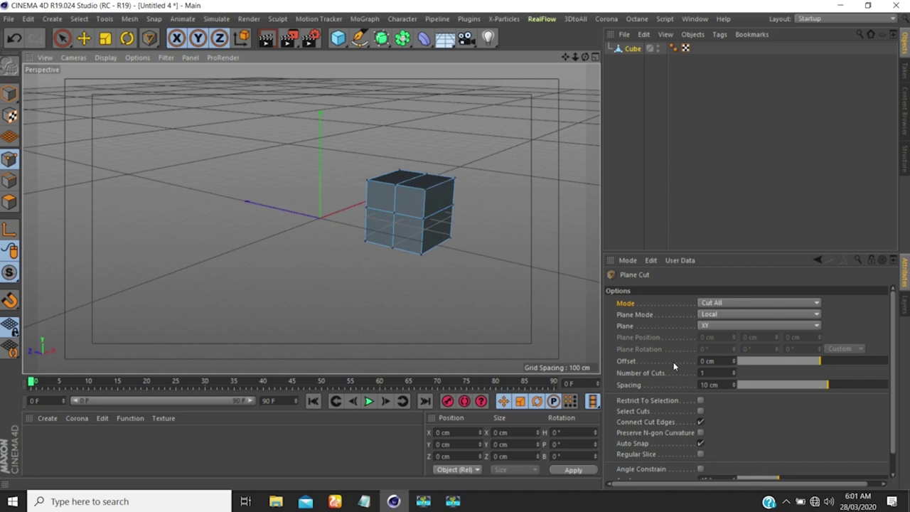
- Set the cut plane to YZ and cut the cube through about its middle
{"action": "left_click", "coordinate": [707, 326]}
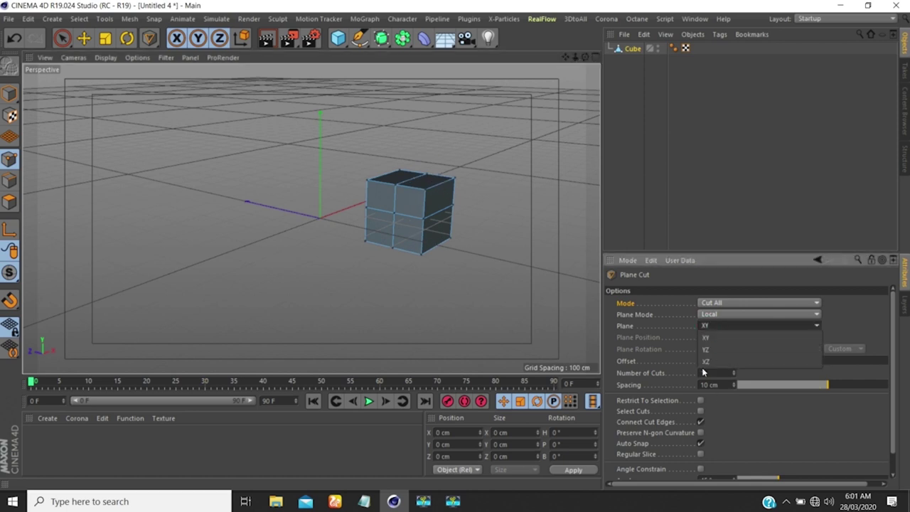
{"action": "left_click", "coordinate": [704, 349]}
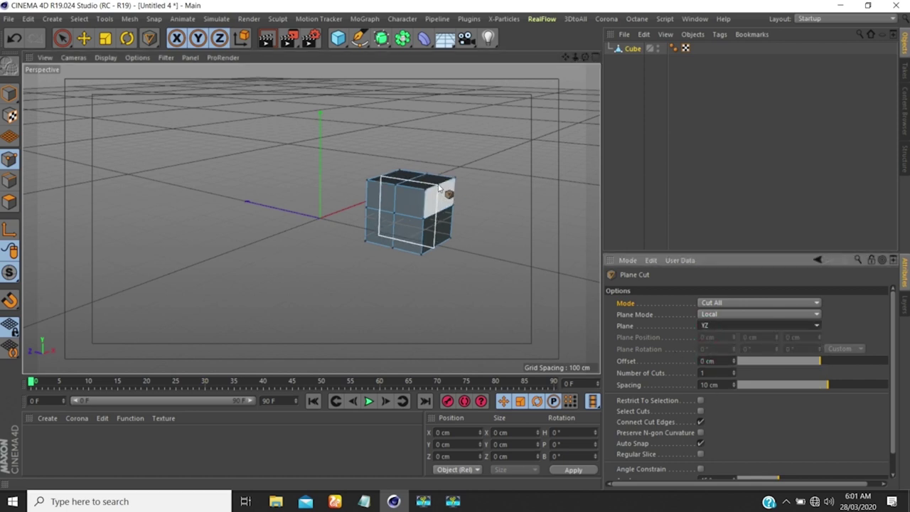
{"action": "mouse_move", "coordinate": [439, 187]}
{"action": "left_mouse_down", "text": "alt"}
{"action": "mouse_move", "coordinate": [319, 147]}
{"action": "mouse_move", "coordinate": [427, 203]}
{"action": "mouse_move", "coordinate": [450, 252]}
{"action": "mouse_move", "coordinate": [415, 194]}
{"action": "left_mouse_up", "text": "alt"}
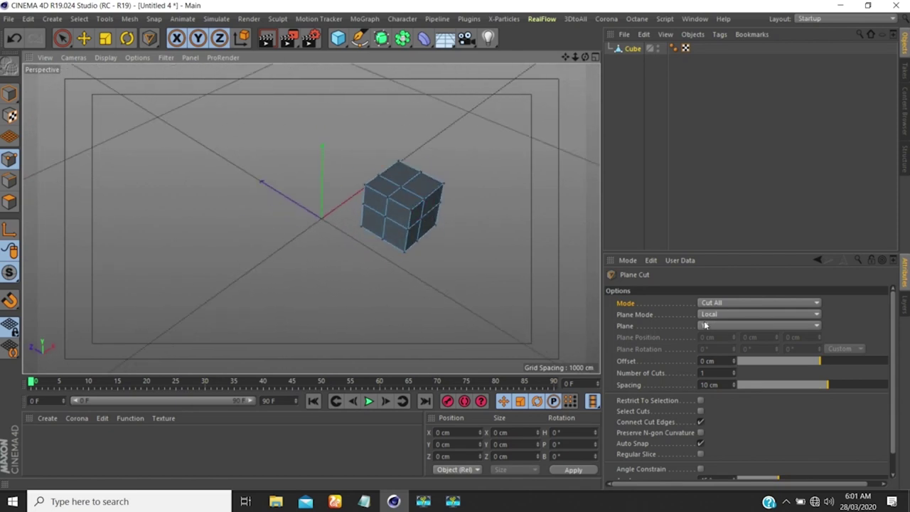
- Set the Plane Cut's plane mode to World and preview the YZ cut on the cube
{"action": "left_click", "coordinate": [705, 314]}
{"action": "left_click", "coordinate": [706, 336]}
{"action": "left_click", "coordinate": [706, 324]}
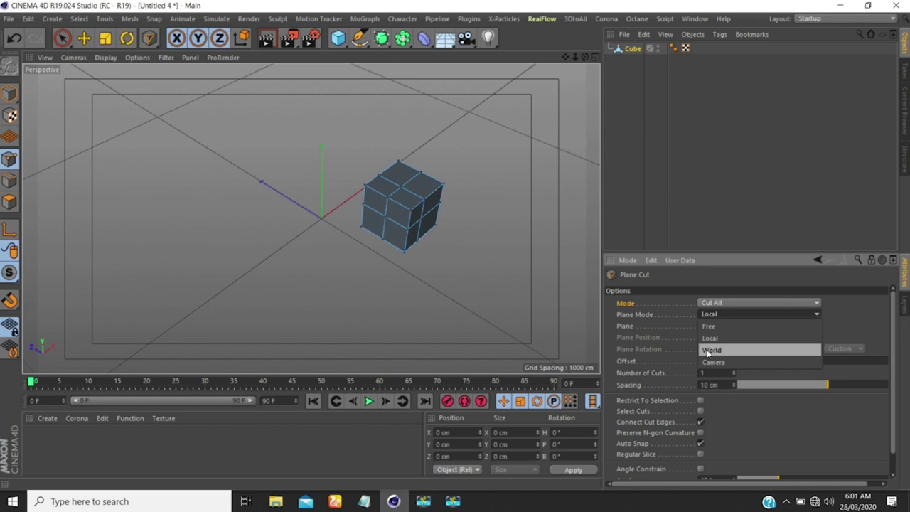
{"action": "left_click", "coordinate": [707, 350]}
{"action": "scroll", "coordinate": [423, 206], "scroll_direction": "up", "scroll_amount": 3}
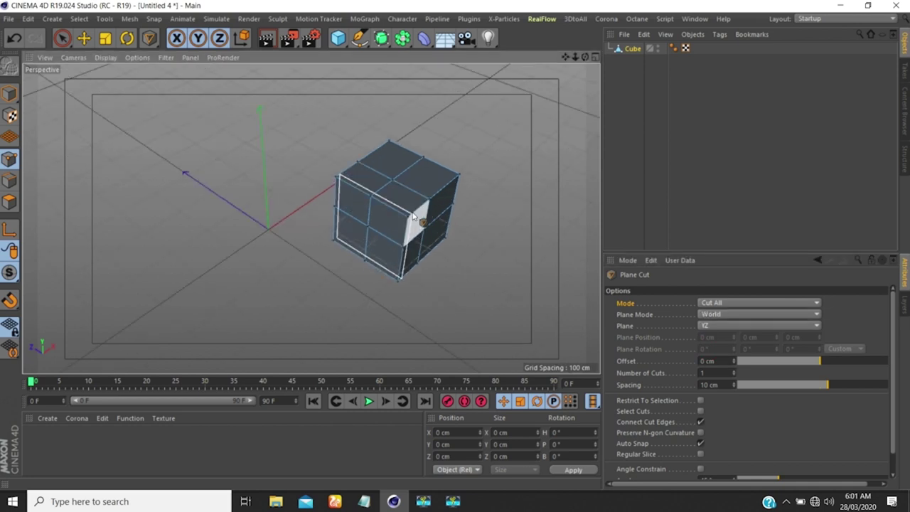
{"action": "left_click_drag", "start_coordinate": [420, 212], "coordinate": [408, 199], "text": "alt"}
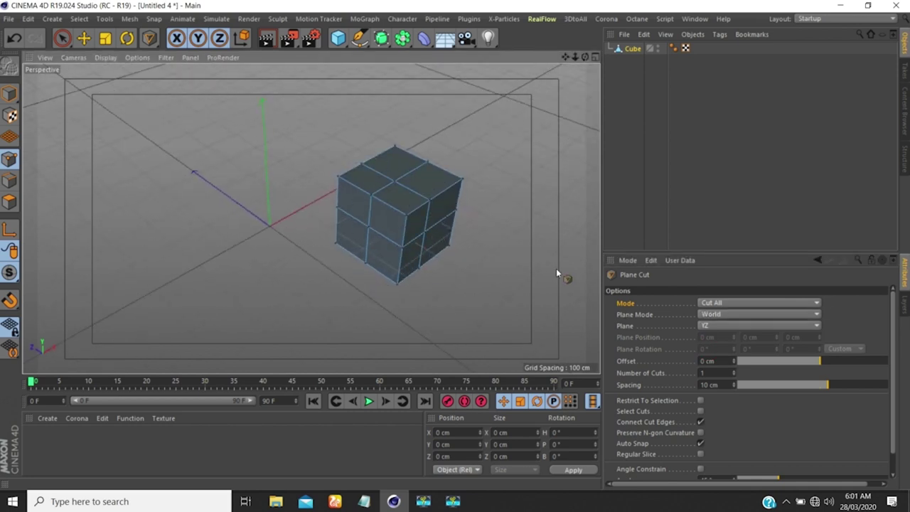
- Rotate the whole cube freely to about H 259.8°, P -70.1°, B 292.9°
{"action": "left_click_drag", "start_coordinate": [405, 166], "coordinate": [436, 167], "text": "alt"}
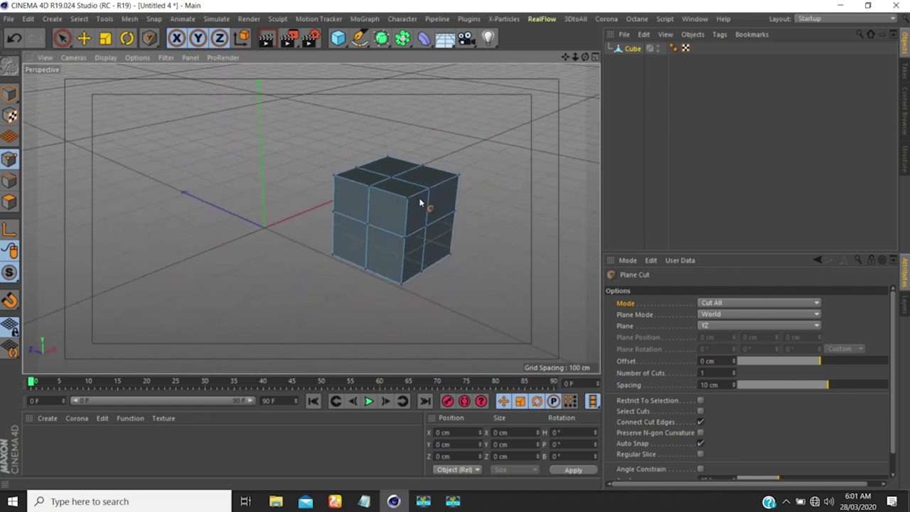
{"action": "left_click", "coordinate": [10, 94]}
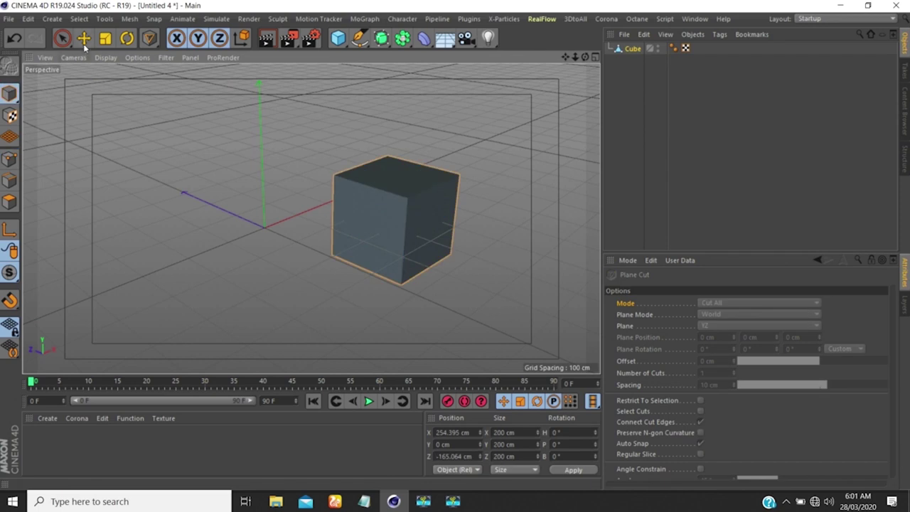
{"action": "left_click", "coordinate": [123, 40]}
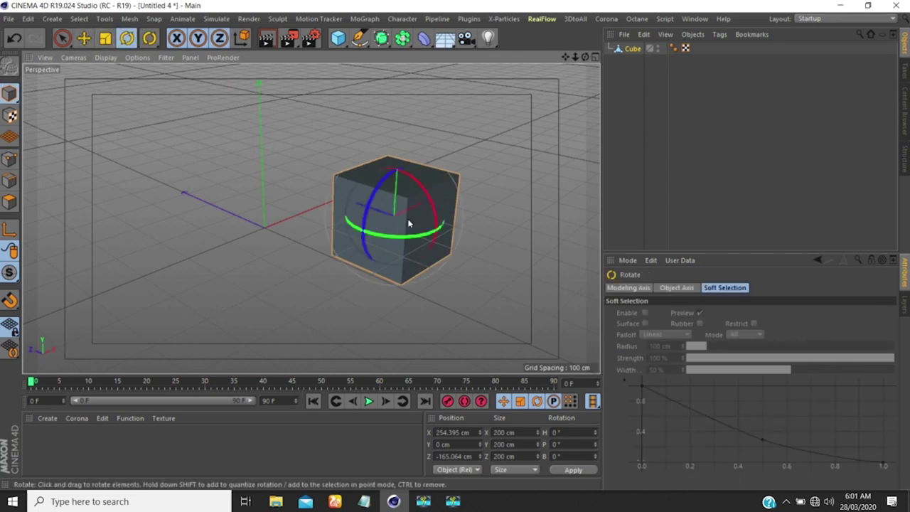
{"action": "mouse_move", "coordinate": [409, 224]}
{"action": "left_mouse_down"}
{"action": "mouse_move", "coordinate": [392, 177]}
{"action": "mouse_move", "coordinate": [343, 158]}
{"action": "mouse_move", "coordinate": [390, 187]}
{"action": "mouse_move", "coordinate": [439, 198]}
{"action": "mouse_move", "coordinate": [380, 186]}
{"action": "mouse_move", "coordinate": [337, 202]}
{"action": "mouse_move", "coordinate": [433, 219]}
{"action": "mouse_move", "coordinate": [397, 236]}
{"action": "left_mouse_up"}
{"action": "left_click", "coordinate": [84, 41]}
{"action": "left_click_drag", "start_coordinate": [272, 165], "coordinate": [456, 275], "text": "alt"}
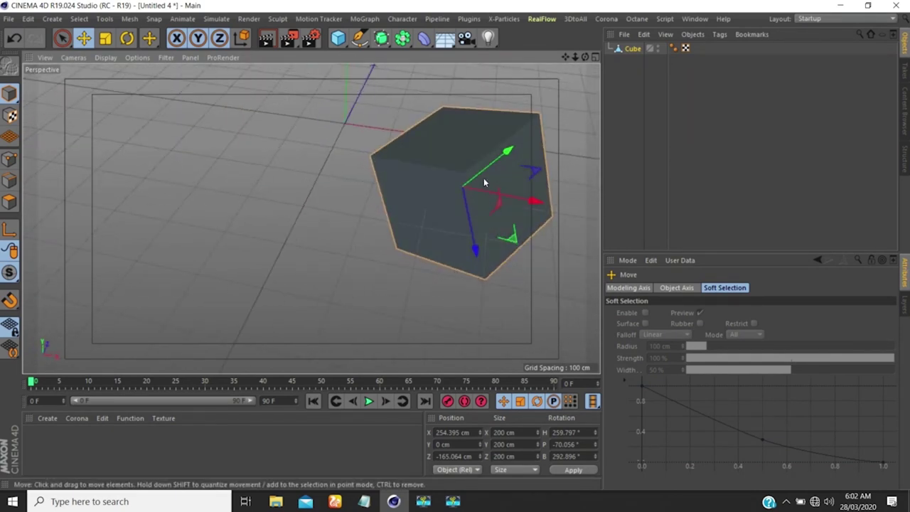
{"action": "middle_click_drag", "start_coordinate": [463, 187], "coordinate": [253, 190], "text": "alt"}
- Set the Plane Cut's plane mode to Local with the XY plane and preview the cut on the tilted cube
{"action": "left_click", "coordinate": [9, 159]}
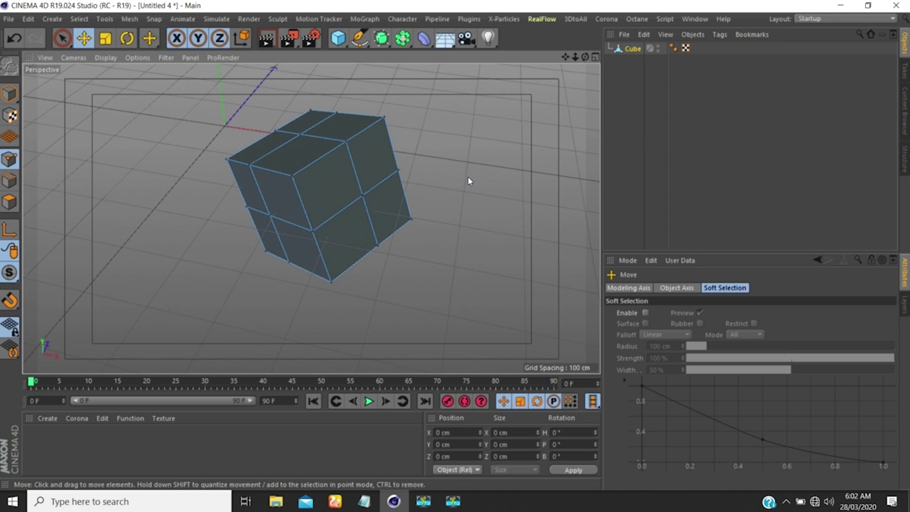
{"action": "key", "text": "k"}
{"action": "key", "text": "j"}
{"action": "left_click", "coordinate": [715, 315]}
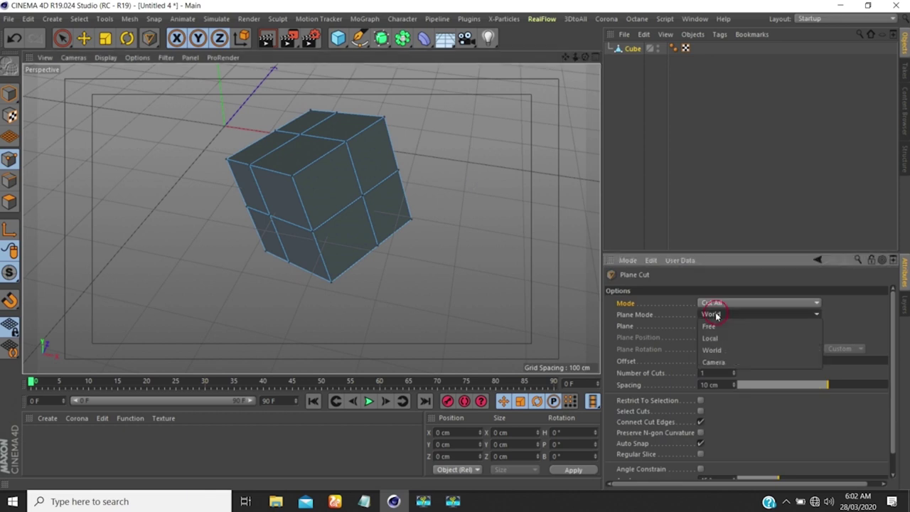
{"action": "left_click", "coordinate": [714, 338]}
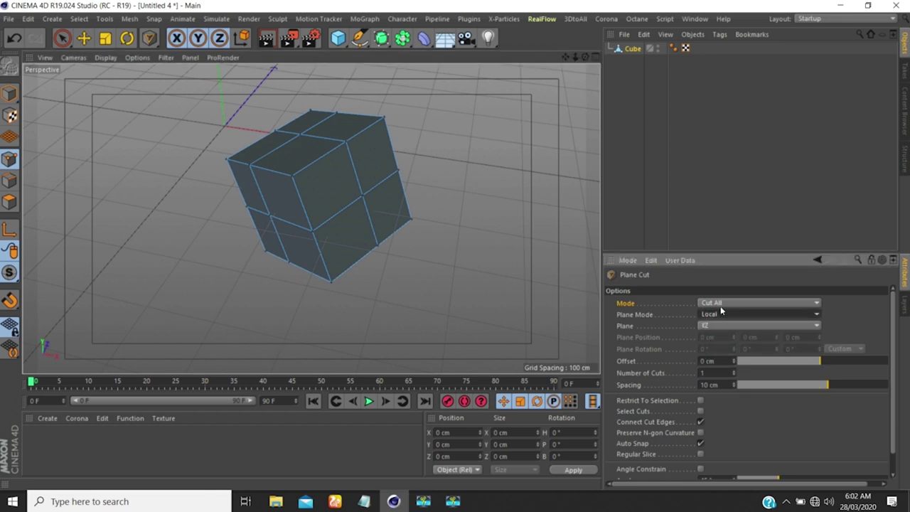
{"action": "left_click", "coordinate": [709, 326]}
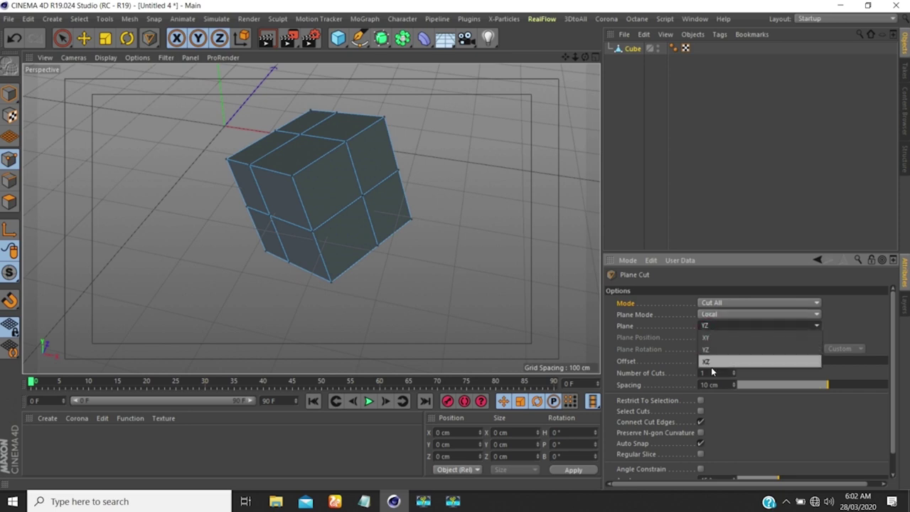
{"action": "left_click", "coordinate": [706, 337]}
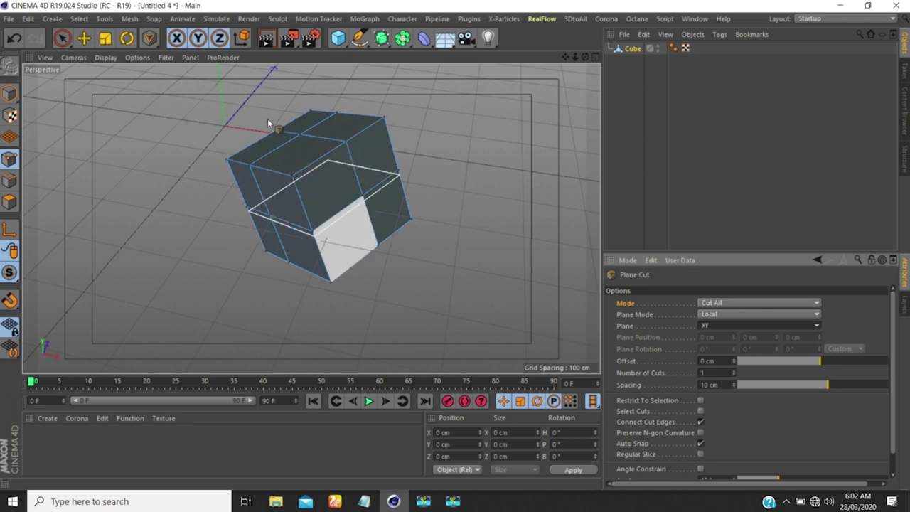
- Compare the tilted cube's axes in the world and object coordinate systems, ending in the object system
{"action": "left_click", "coordinate": [83, 38]}
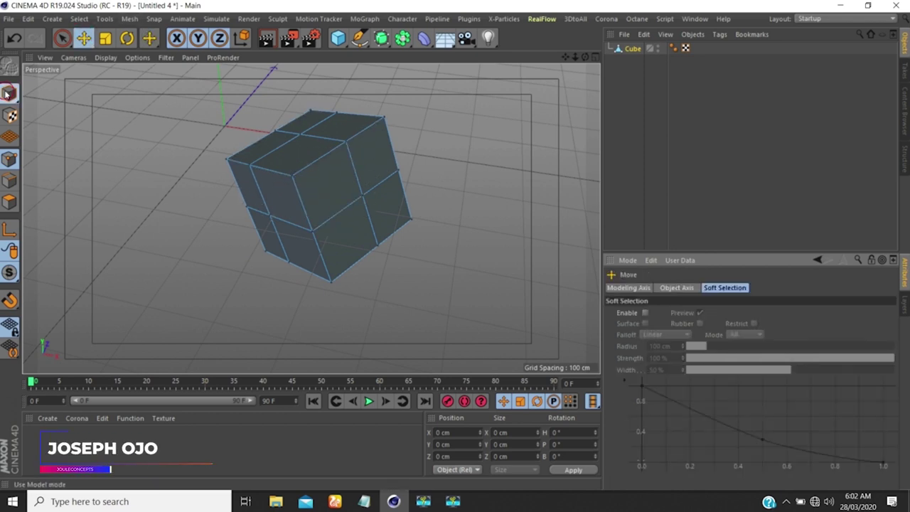
{"action": "left_click", "coordinate": [9, 93]}
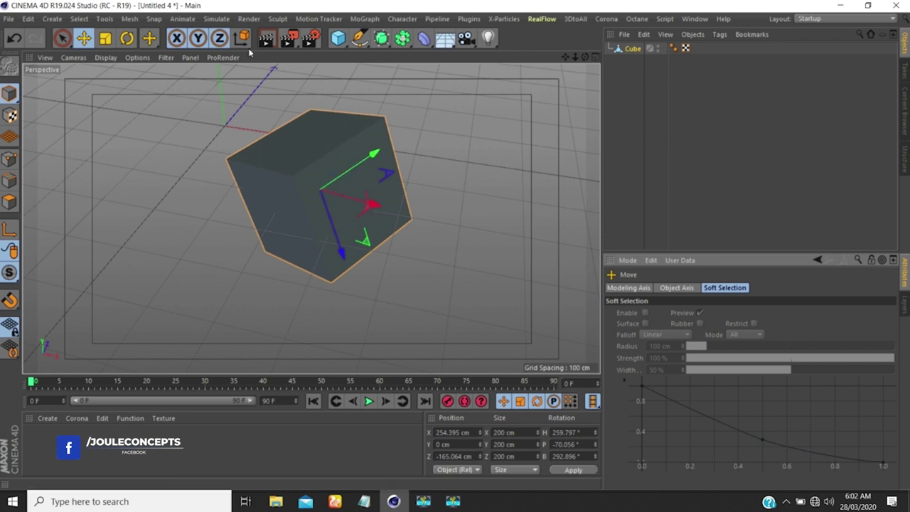
{"action": "left_click", "coordinate": [241, 39]}
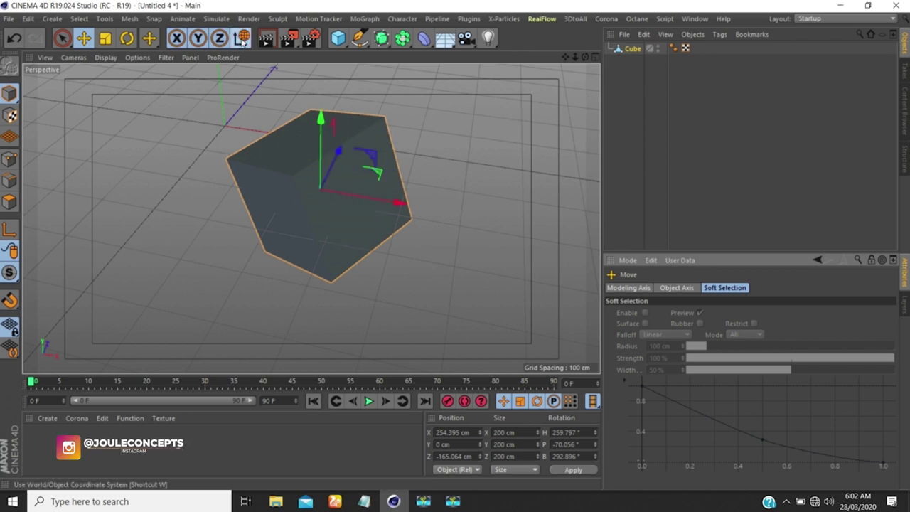
{"action": "left_click_drag", "start_coordinate": [267, 75], "coordinate": [363, 183], "text": "alt"}
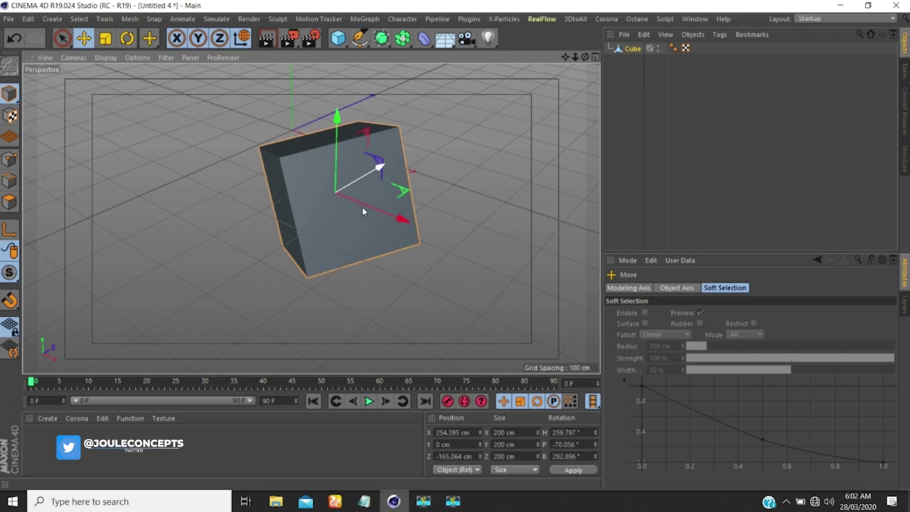
{"action": "left_click", "coordinate": [242, 38]}
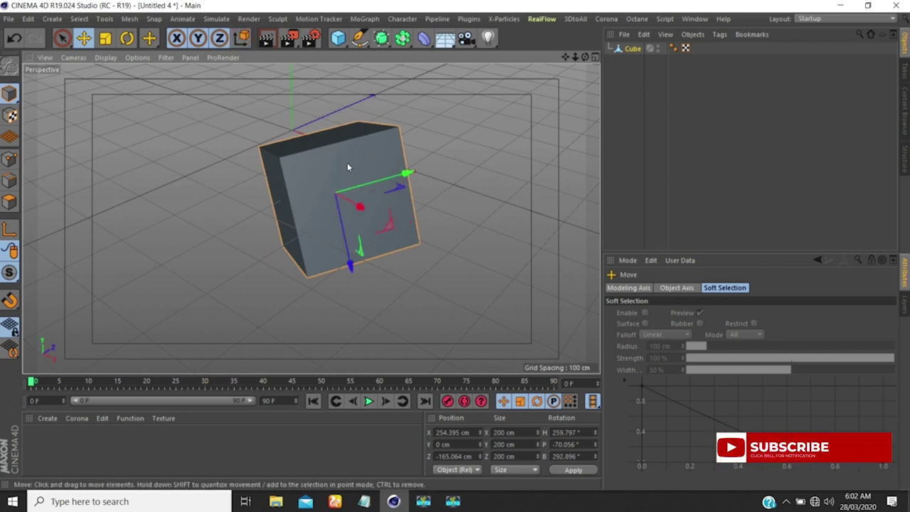
{"action": "left_click_drag", "start_coordinate": [335, 175], "coordinate": [351, 177], "text": "alt"}
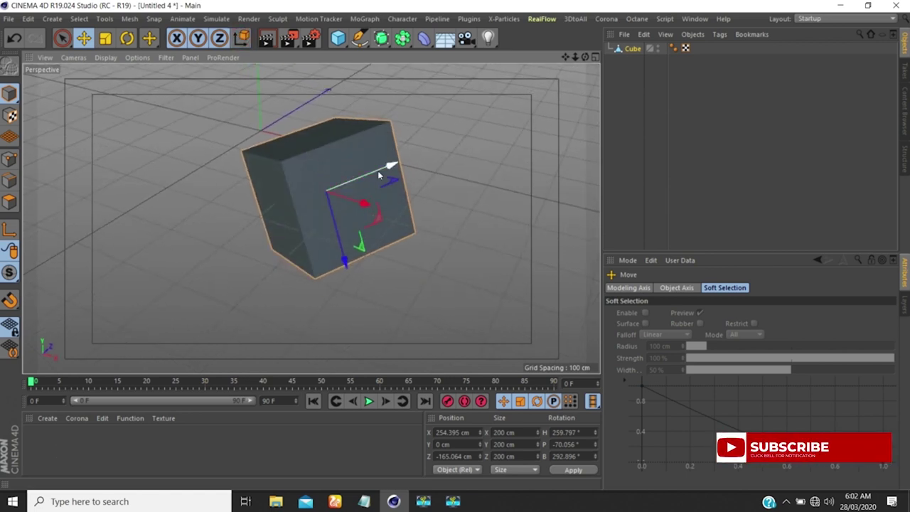
- Cut the tilted cube along its local XY plane, slightly below the existing middle cut
{"action": "left_click", "coordinate": [10, 159]}
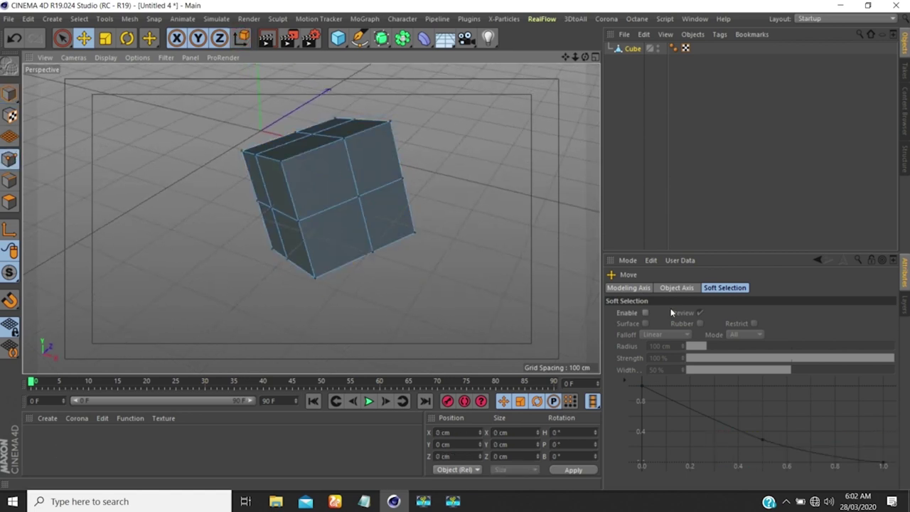
{"action": "key", "text": "k"}
{"action": "key", "text": "j"}
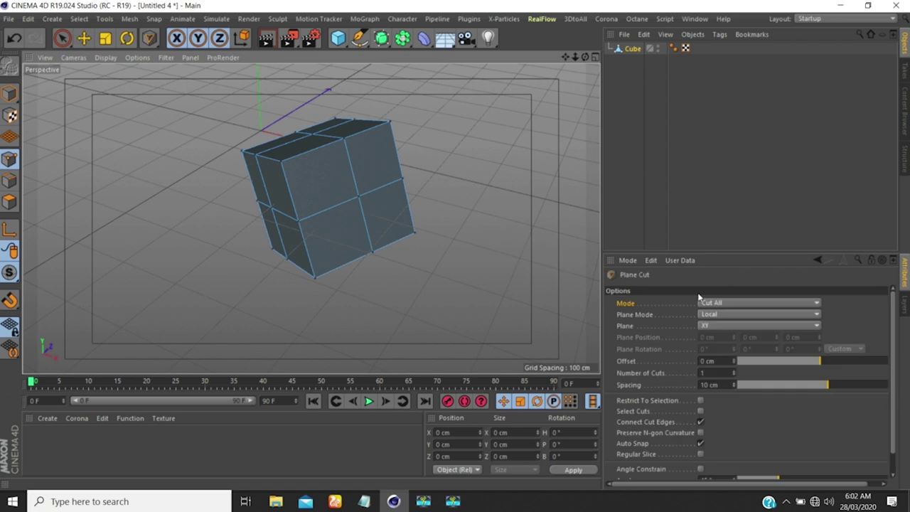
{"action": "left_click", "coordinate": [406, 204]}
- Set the plane mode to World and cut the tilted cube along the world XY plane
{"action": "left_click", "coordinate": [727, 311]}
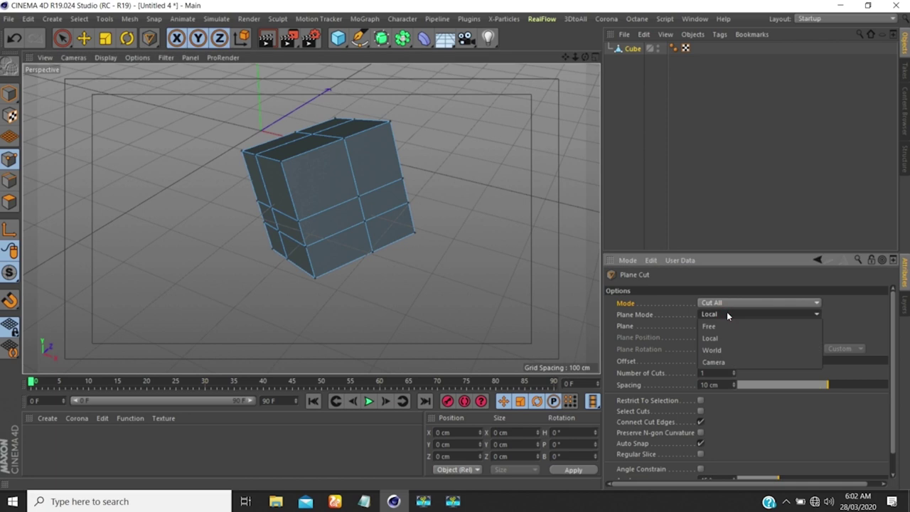
{"action": "left_click", "coordinate": [718, 349]}
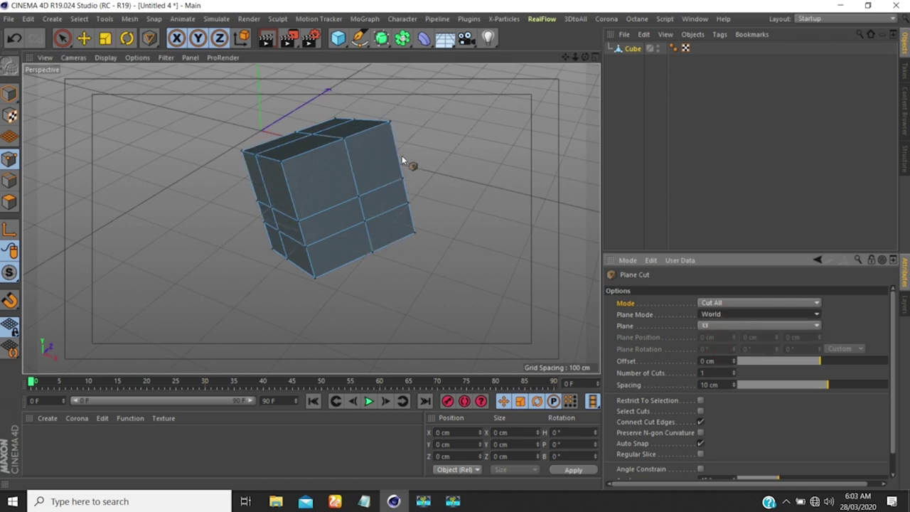
{"action": "left_click", "coordinate": [362, 145]}
{"action": "mouse_move", "coordinate": [338, 202]}
{"action": "left_mouse_down", "text": "alt"}
{"action": "mouse_move", "coordinate": [387, 189]}
{"action": "mouse_move", "coordinate": [340, 177]}
{"action": "mouse_move", "coordinate": [316, 151]}
{"action": "mouse_move", "coordinate": [242, 203]}
{"action": "left_mouse_up", "text": "alt"}
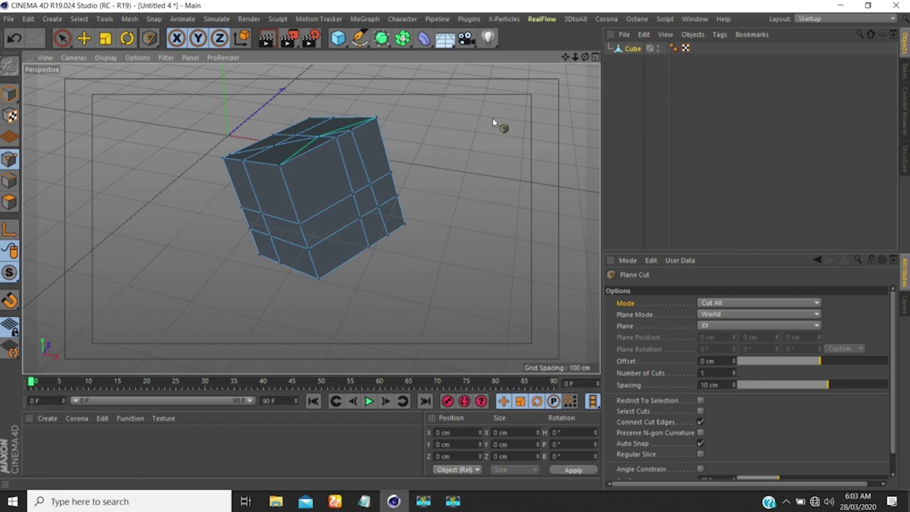
- Undo all the cuts and the cube's rotation, and set the Plane Cut's plane mode to Camera
{"action": "key", "text": "ctrl+z"}
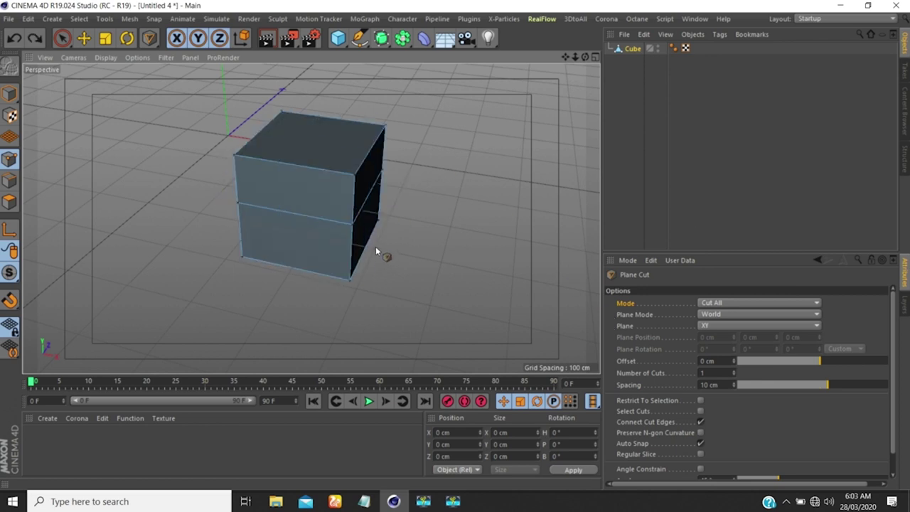
{"action": "left_click_drag", "start_coordinate": [375, 246], "coordinate": [313, 210], "text": "alt"}
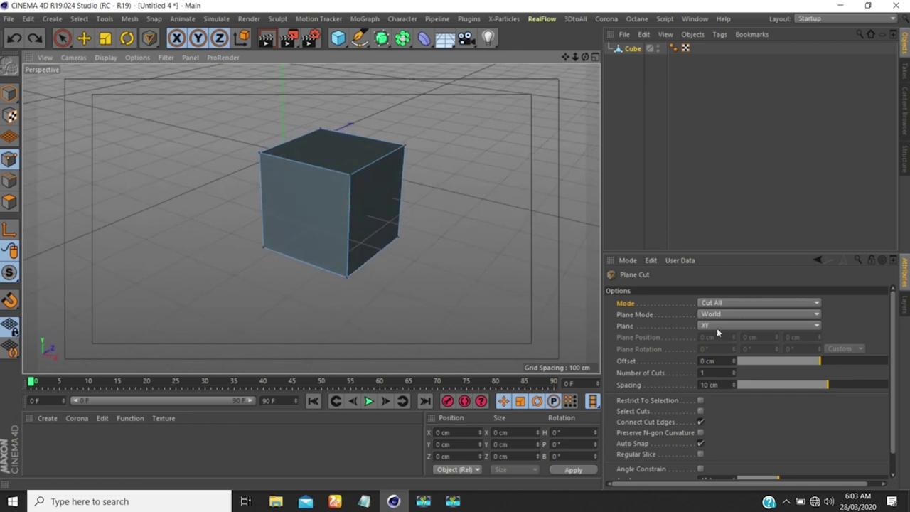
{"action": "left_click", "coordinate": [710, 325]}
{"action": "left_click", "coordinate": [670, 320]}
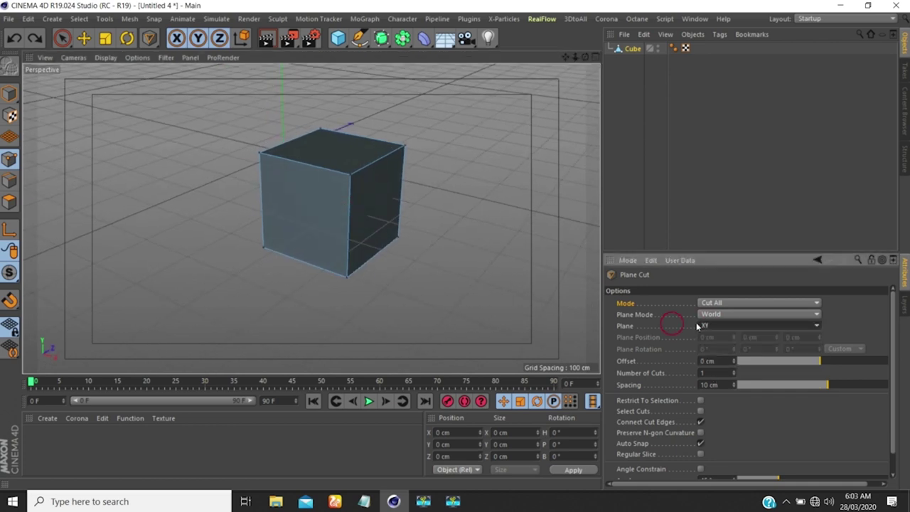
{"action": "left_click", "coordinate": [713, 315]}
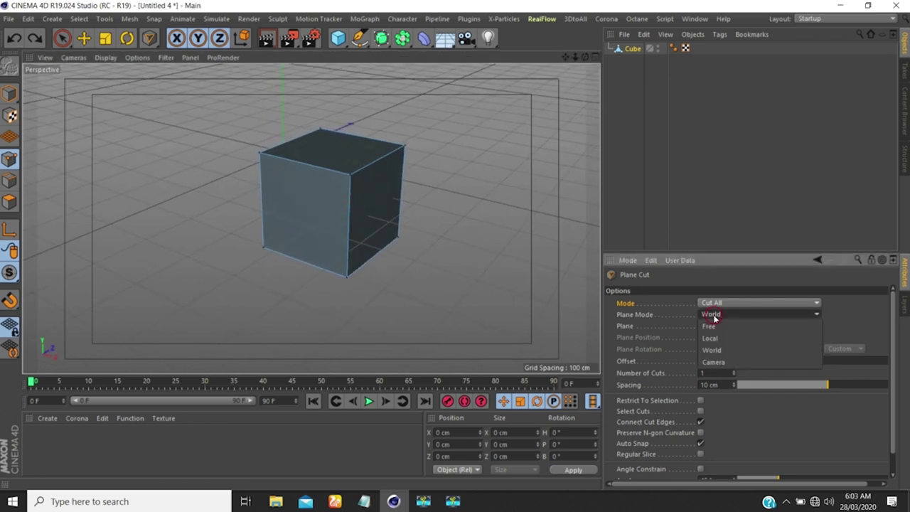
{"action": "left_click", "coordinate": [714, 363]}
- Preview the camera-aligned XY cut at different positions across the cube's corner and faces
{"action": "left_click_drag", "start_coordinate": [482, 207], "coordinate": [441, 251], "text": "alt"}
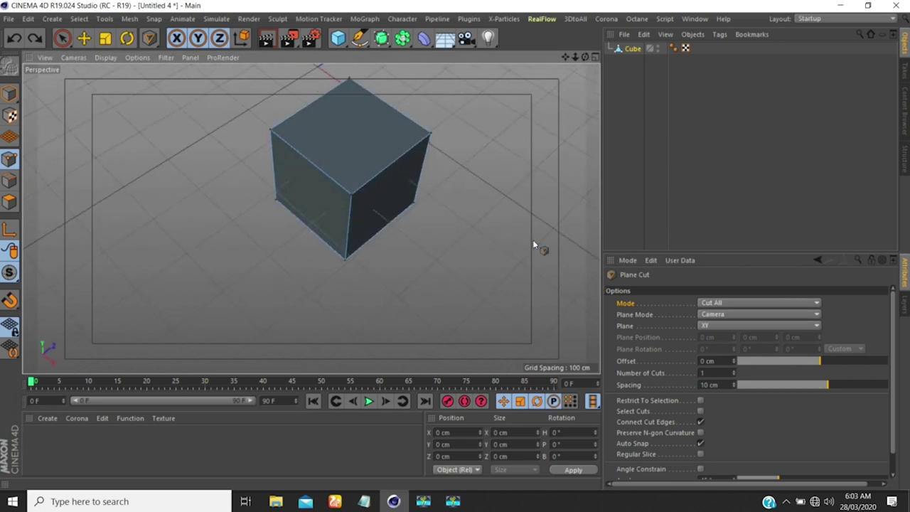
{"action": "middle_click_drag", "start_coordinate": [434, 183], "coordinate": [433, 209], "text": "alt"}
{"action": "right_click_drag", "start_coordinate": [372, 177], "coordinate": [385, 108], "text": "alt"}
{"action": "left_click_drag", "start_coordinate": [394, 219], "coordinate": [396, 172], "text": "alt"}
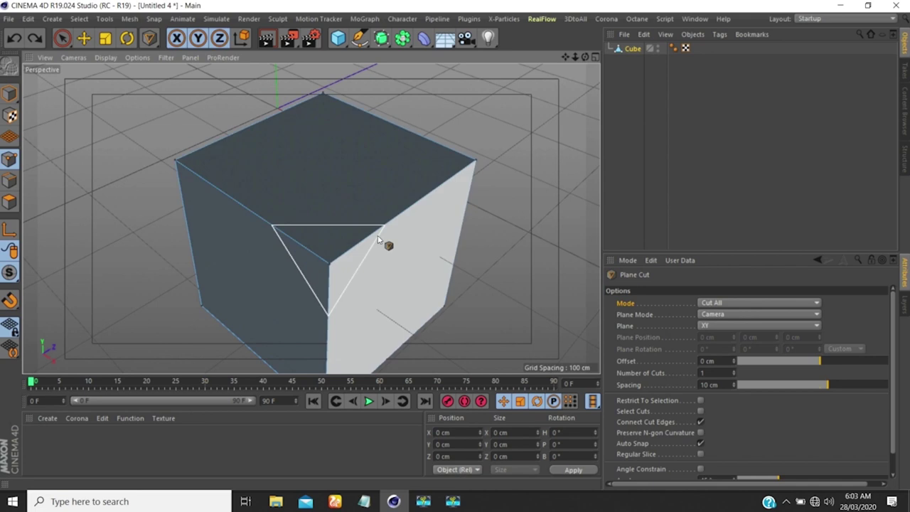
{"action": "middle_click_drag", "start_coordinate": [366, 239], "coordinate": [381, 205], "text": "alt"}
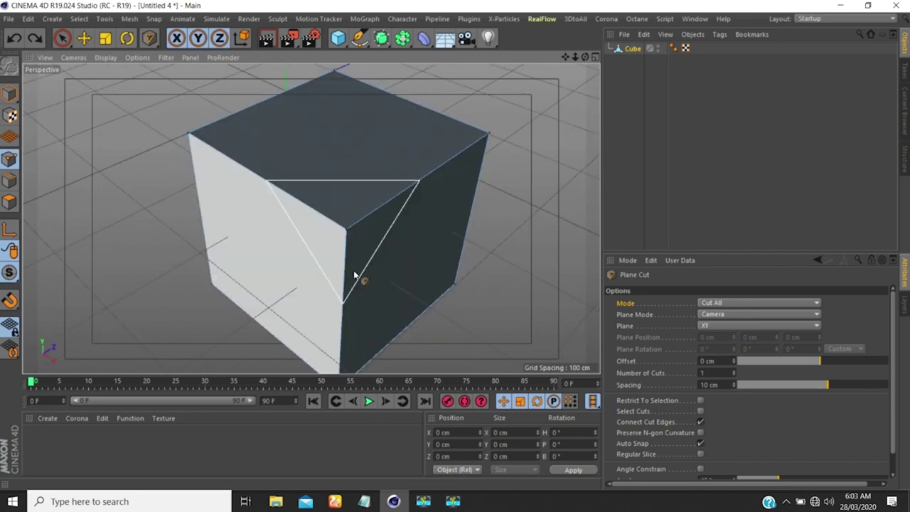
{"action": "left_click_drag", "start_coordinate": [391, 201], "coordinate": [418, 180]}
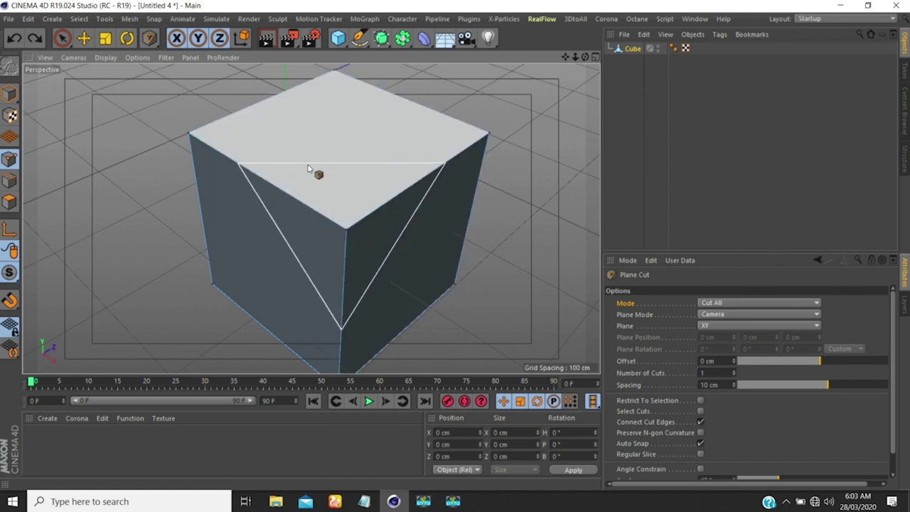
{"action": "mouse_move", "coordinate": [432, 123]}
{"action": "left_mouse_down"}
{"action": "mouse_move", "coordinate": [362, 275]}
{"action": "mouse_move", "coordinate": [453, 221]}
{"action": "mouse_move", "coordinate": [327, 189]}
{"action": "mouse_move", "coordinate": [441, 182]}
{"action": "mouse_move", "coordinate": [180, 88]}
{"action": "left_mouse_up"}
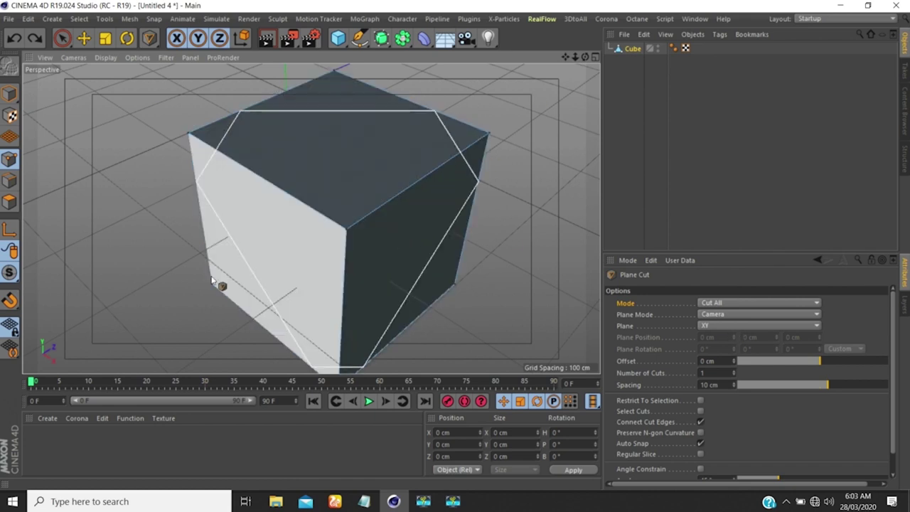
{"action": "left_click", "coordinate": [507, 145]}
- Cut across the cube's upper front corner along the camera's XY plane, viewed from above at an angle
{"action": "left_click_drag", "start_coordinate": [507, 146], "coordinate": [339, 94], "text": "alt"}
{"action": "left_click_drag", "start_coordinate": [480, 242], "coordinate": [363, 179], "text": "alt"}
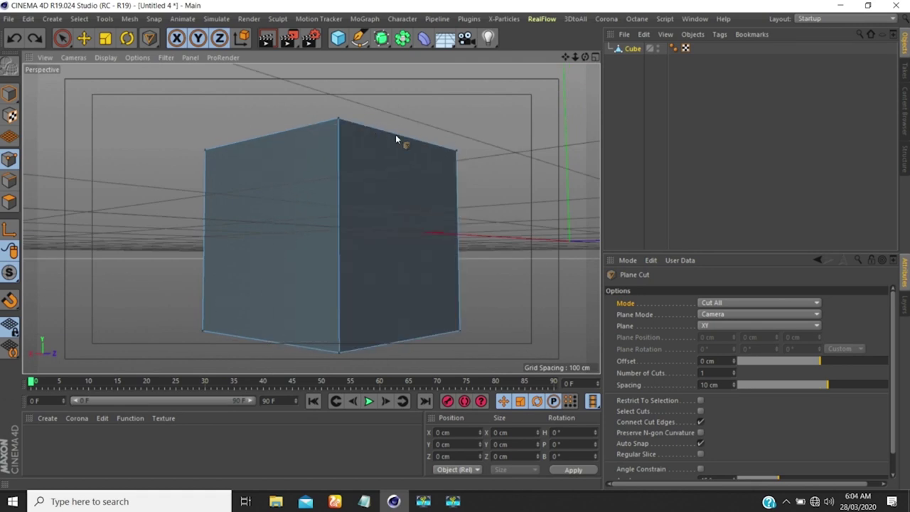
{"action": "left_click_drag", "start_coordinate": [381, 128], "coordinate": [428, 228], "text": "alt"}
{"action": "scroll", "coordinate": [386, 139], "scroll_direction": "down", "scroll_amount": 3}
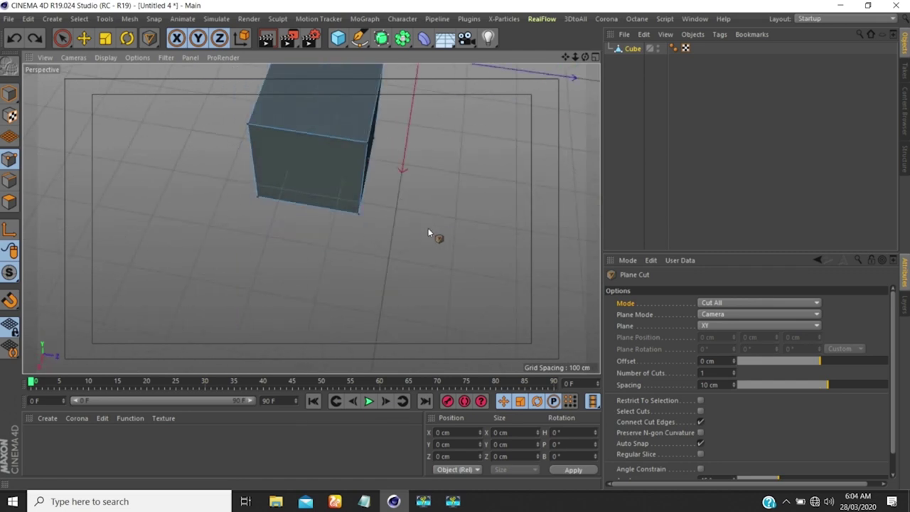
{"action": "right_click_drag", "start_coordinate": [427, 228], "coordinate": [384, 202], "text": "alt"}
{"action": "middle_click_drag", "start_coordinate": [384, 202], "coordinate": [329, 207], "text": "alt"}
{"action": "scroll", "coordinate": [319, 171], "scroll_direction": "up", "scroll_amount": 3}
{"action": "left_click_drag", "start_coordinate": [357, 196], "coordinate": [274, 177], "text": "alt"}
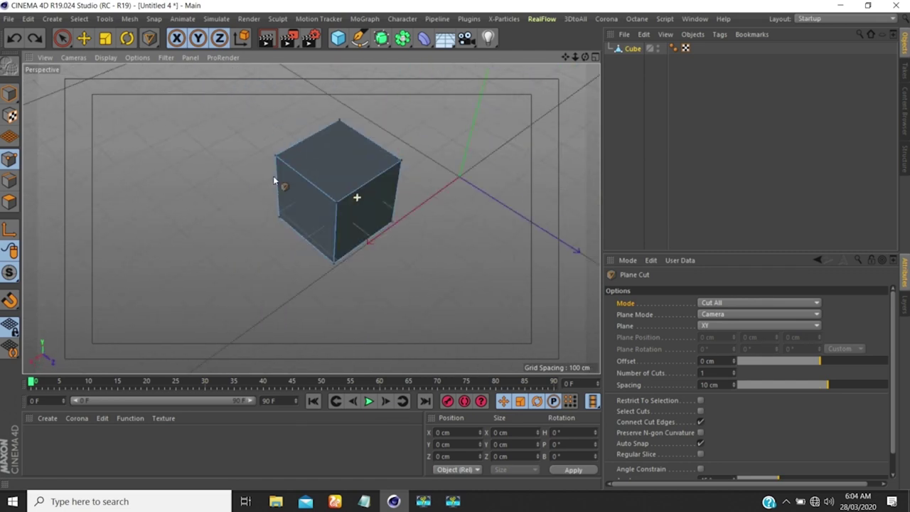
{"action": "mouse_move", "coordinate": [357, 196]}
{"action": "left_mouse_down", "text": "alt"}
{"action": "mouse_move", "coordinate": [365, 190]}
{"action": "mouse_move", "coordinate": [290, 224]}
{"action": "mouse_move", "coordinate": [227, 129]}
{"action": "mouse_move", "coordinate": [341, 193]}
{"action": "mouse_move", "coordinate": [365, 197]}
{"action": "mouse_move", "coordinate": [341, 203]}
{"action": "mouse_move", "coordinate": [337, 189]}
{"action": "mouse_move", "coordinate": [334, 206]}
{"action": "mouse_move", "coordinate": [355, 203]}
{"action": "left_mouse_up", "text": "alt"}
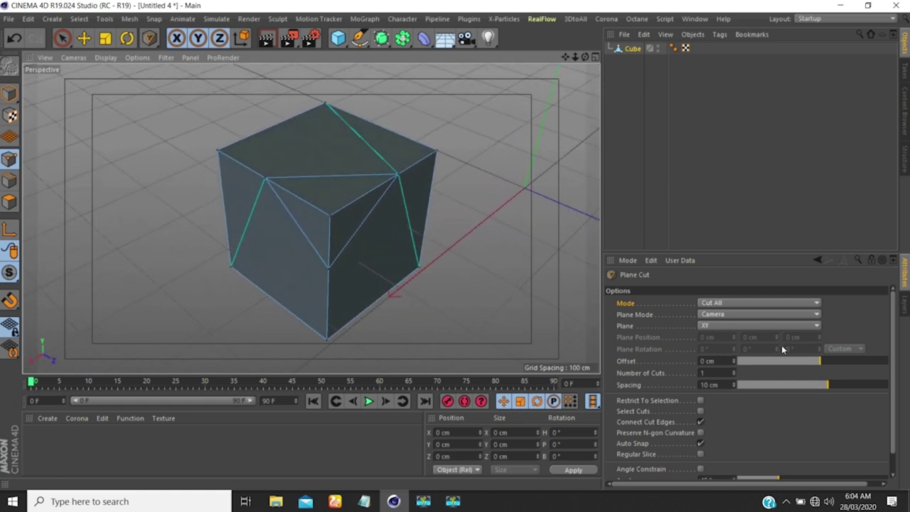
- Set the cut plane to YZ and make a camera-aligned vertical cut near the cube's right corner
{"action": "left_click", "coordinate": [720, 325]}
{"action": "left_click", "coordinate": [714, 348]}
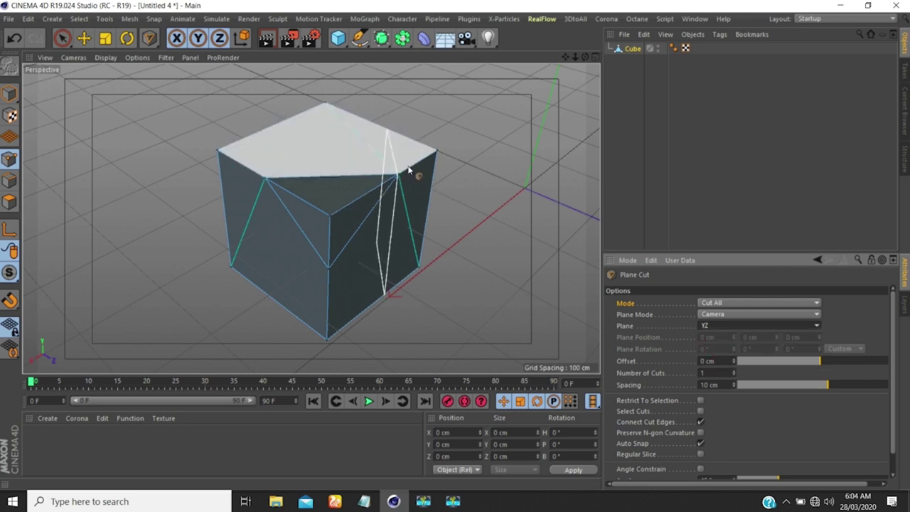
{"action": "left_click", "coordinate": [425, 175]}
- Set the cut plane to XZ and make a camera-aligned horizontal cut through the middle of the cube
{"action": "left_click", "coordinate": [715, 326]}
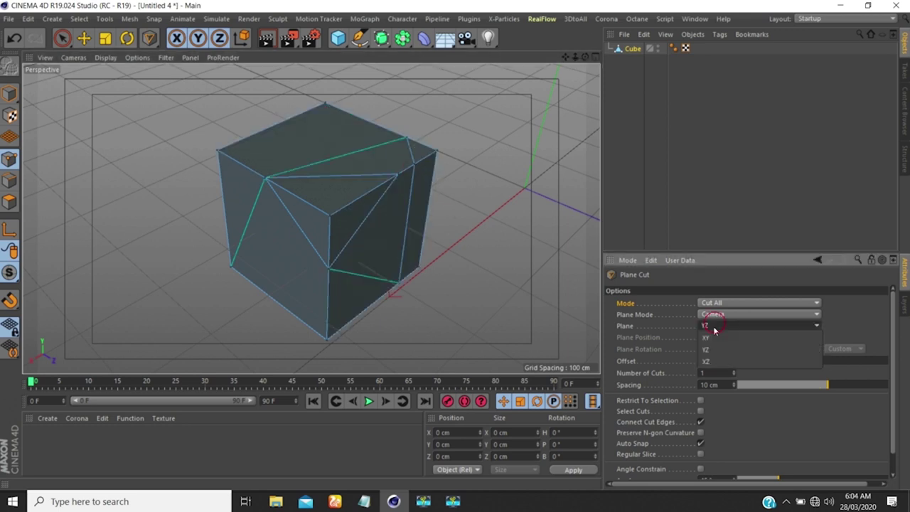
{"action": "left_click", "coordinate": [706, 360]}
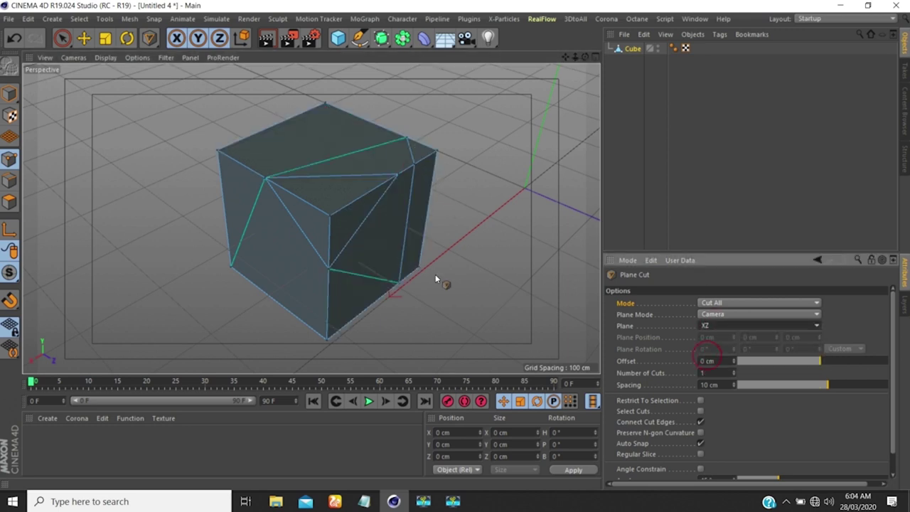
{"action": "left_click", "coordinate": [375, 242]}
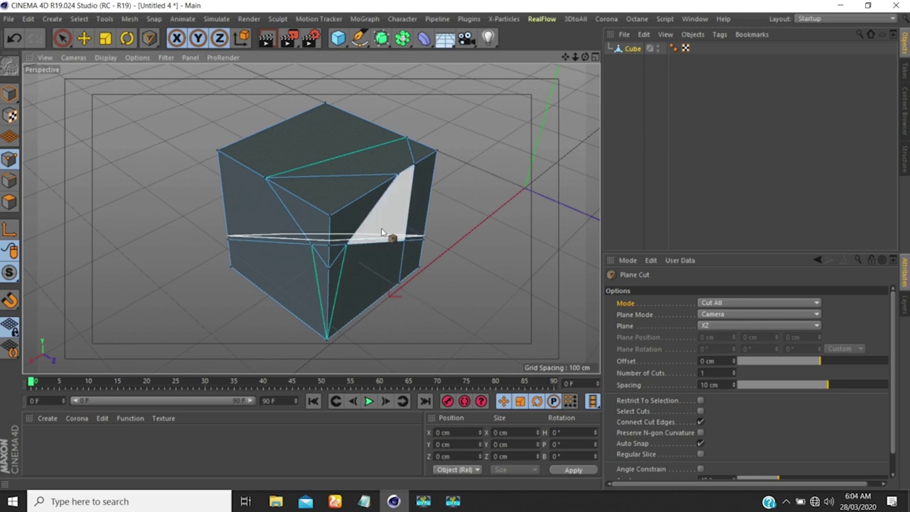
- Undo all the camera-aligned cuts to restore the uncut cube
{"action": "left_click_drag", "start_coordinate": [391, 233], "coordinate": [411, 208], "text": "alt"}
{"action": "key", "text": "ctrl+z"}
{"action": "key", "text": "ctrl+z"}
{"action": "key", "text": "ctrl+z"}
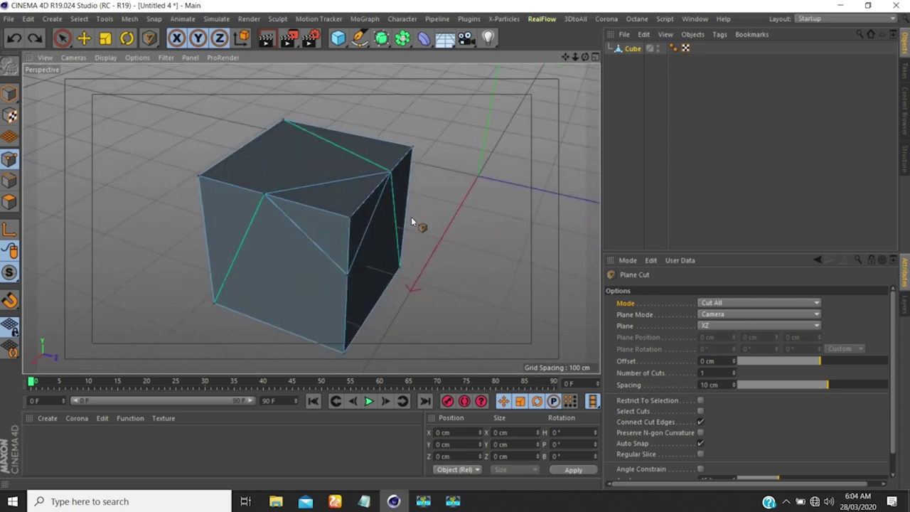
{"action": "left_click_drag", "start_coordinate": [350, 215], "coordinate": [337, 196], "text": "alt"}
{"action": "scroll", "coordinate": [349, 220], "scroll_direction": "down", "scroll_amount": 3}
{"action": "scroll", "coordinate": [351, 221], "scroll_direction": "up", "scroll_amount": 3}
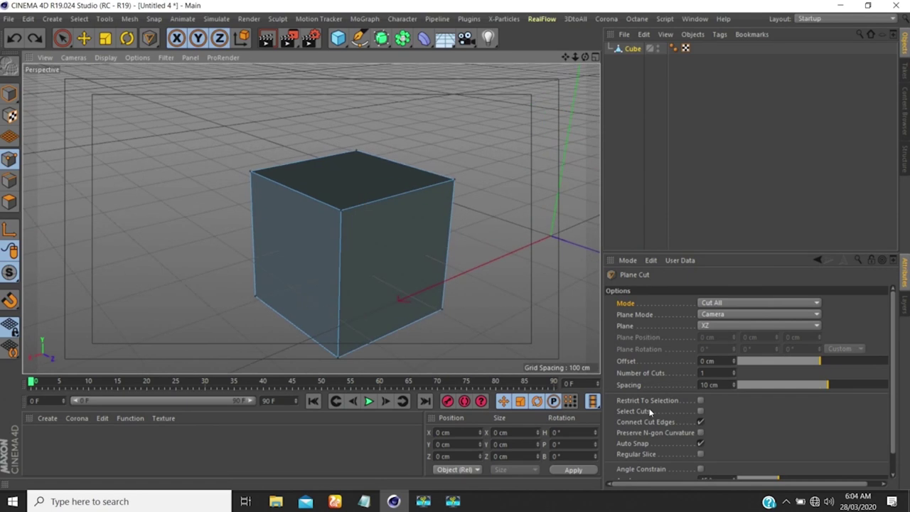
- Set the Plane Cut's plane to XY and its plane mode to Local
{"action": "left_click", "coordinate": [706, 326]}
{"action": "left_click", "coordinate": [708, 338]}
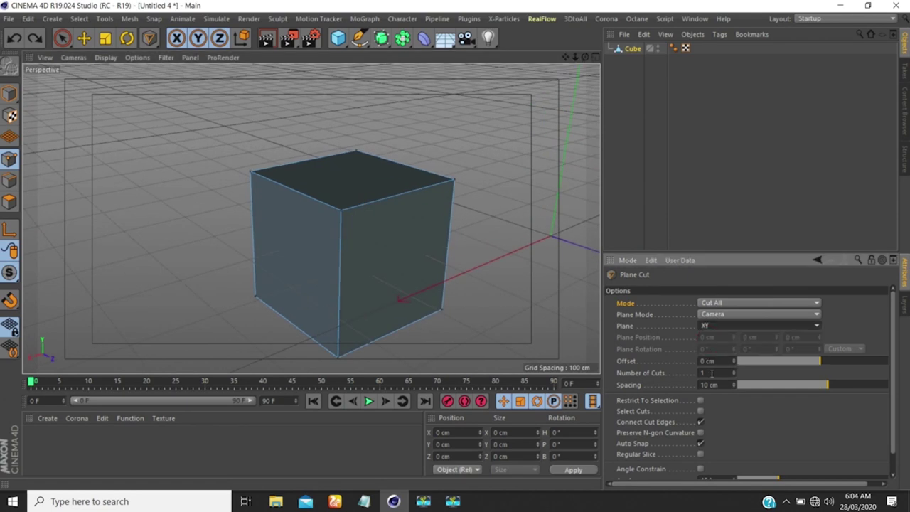
{"action": "left_click", "coordinate": [714, 314]}
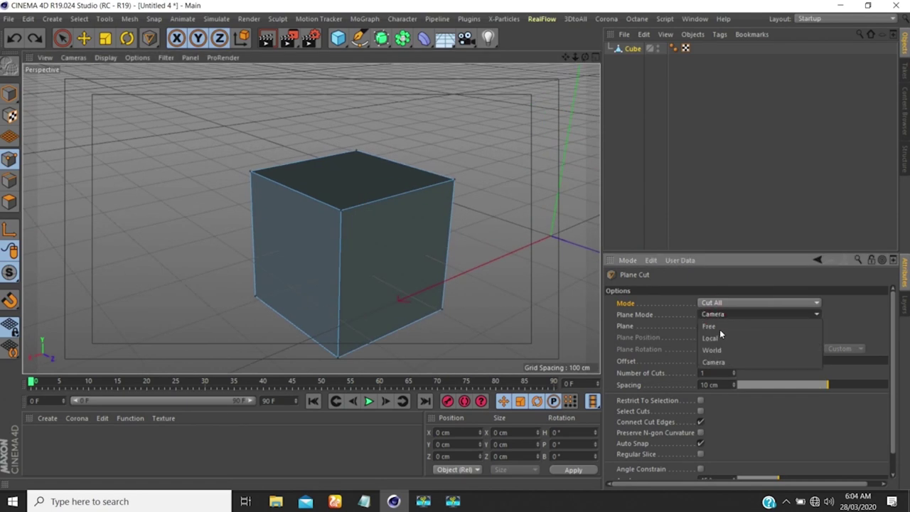
{"action": "left_click", "coordinate": [716, 338]}
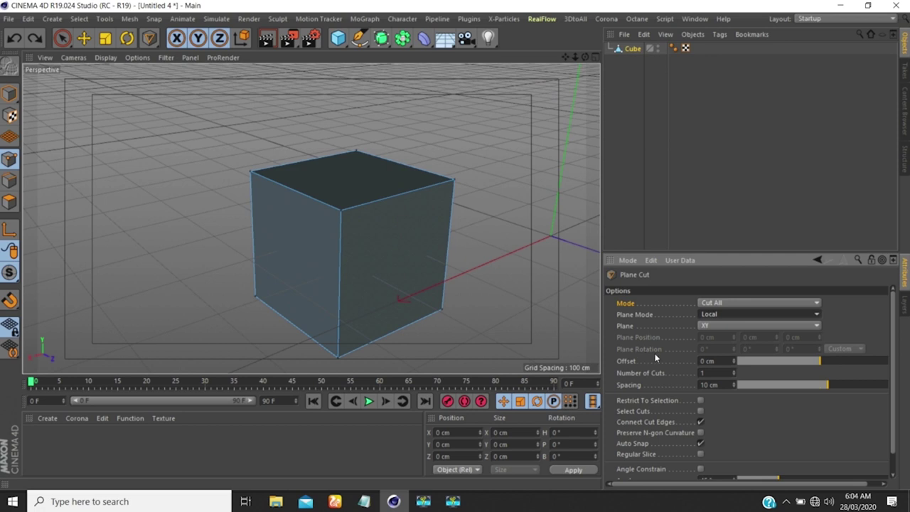
- Make a local XY cut down the middle of the cube's top and front faces
{"action": "scroll", "coordinate": [502, 216], "scroll_direction": "down", "scroll_amount": 2}
{"action": "scroll", "coordinate": [410, 201], "scroll_direction": "up", "scroll_amount": 2}
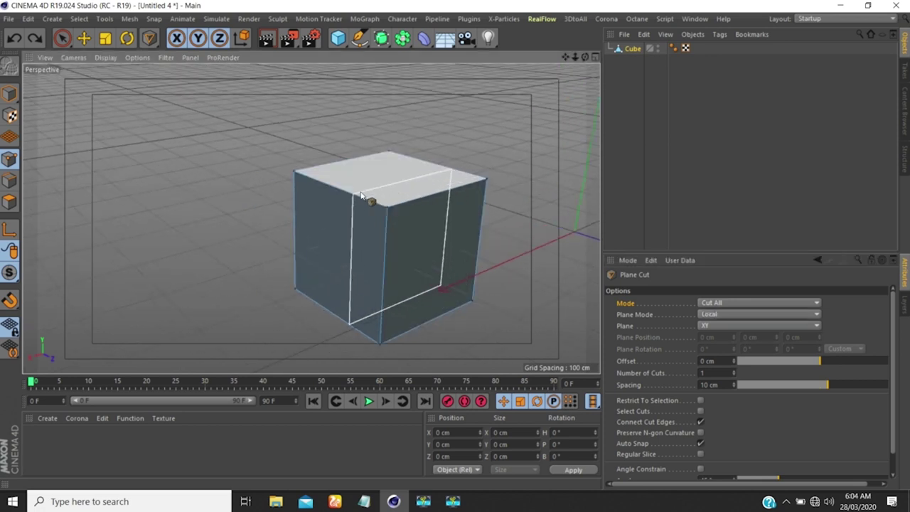
{"action": "mouse_move", "coordinate": [361, 193]}
{"action": "left_mouse_down", "text": "alt"}
{"action": "mouse_move", "coordinate": [450, 202]}
{"action": "mouse_move", "coordinate": [334, 189]}
{"action": "mouse_move", "coordinate": [340, 199]}
{"action": "left_mouse_up", "text": "alt"}
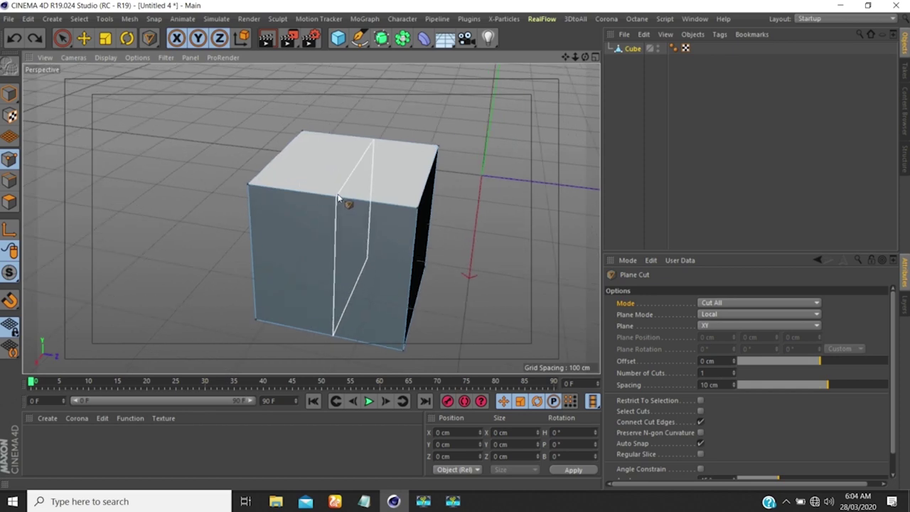
{"action": "left_click", "coordinate": [338, 198]}
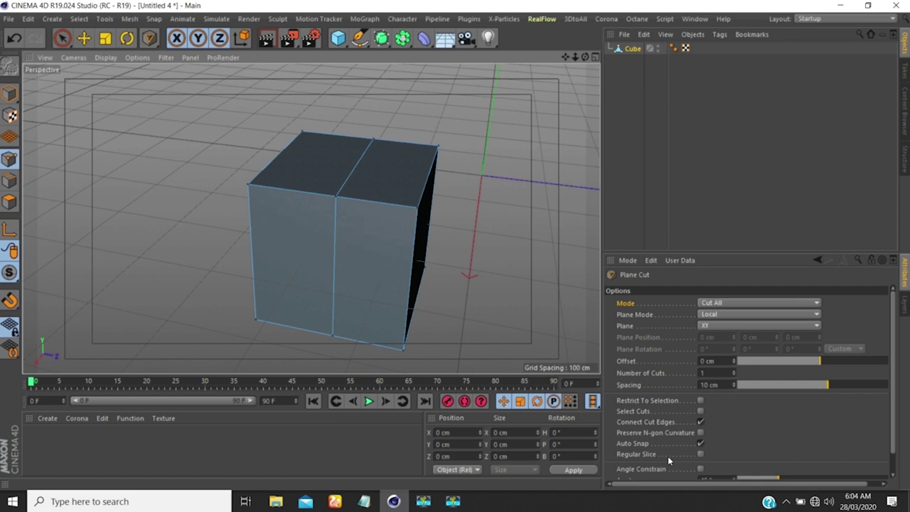
- Set the cut offset to 10 cm and make a second cut in the cube parallel to the middle one
{"action": "left_click", "coordinate": [714, 360]}
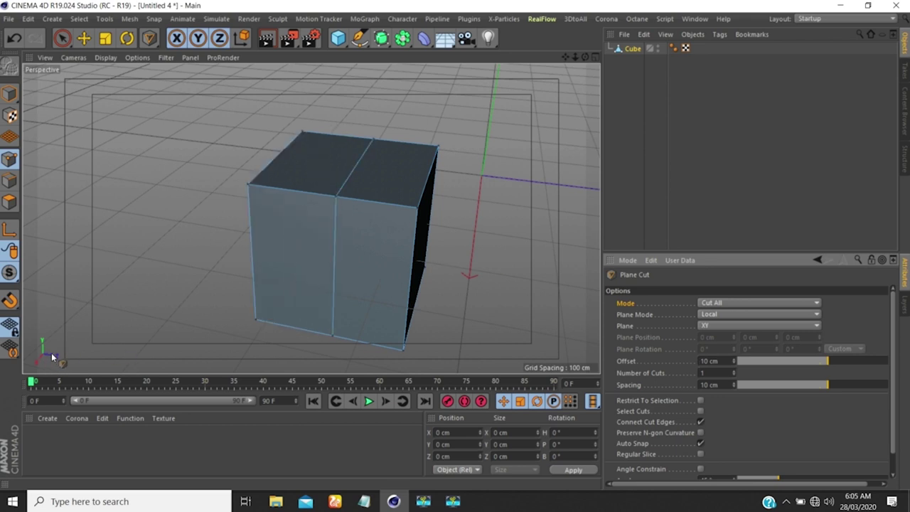
{"action": "left_click", "coordinate": [299, 190]}
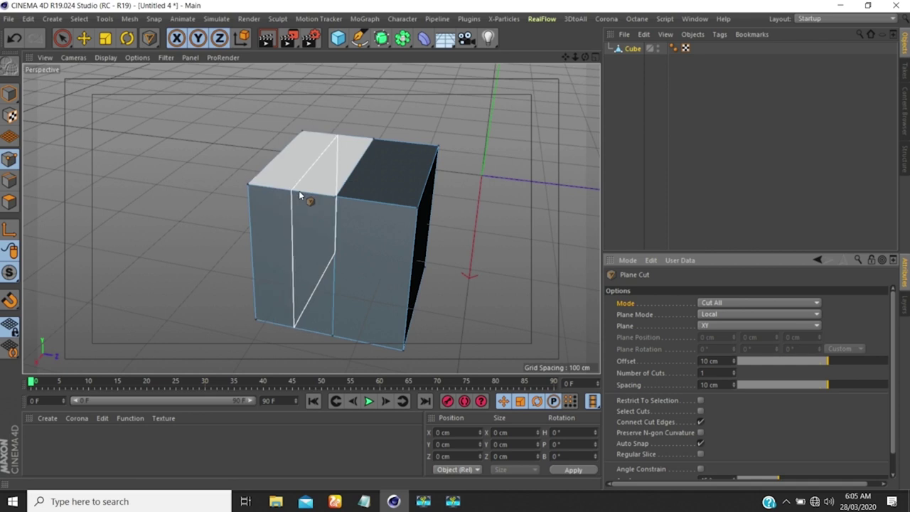
{"action": "left_click", "coordinate": [316, 225]}
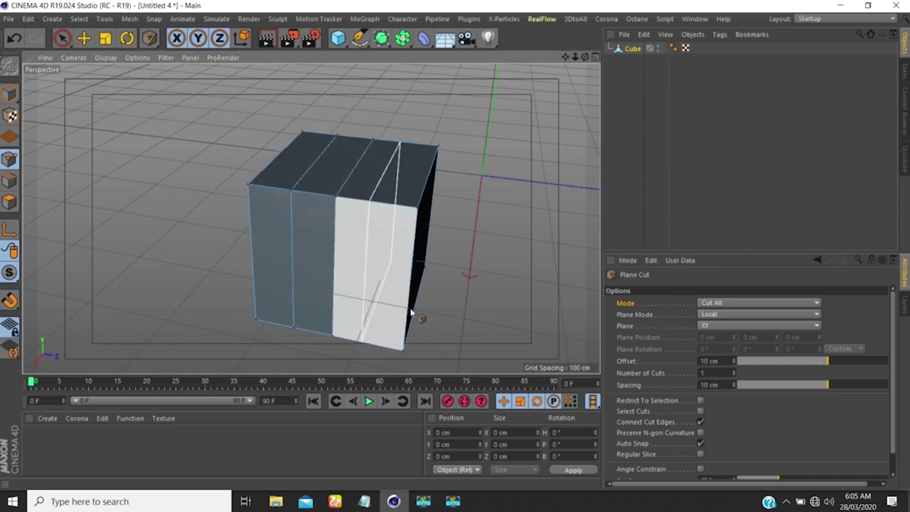
- Undo both local XY cuts on the cube
{"action": "key", "text": "ctrl+z"}
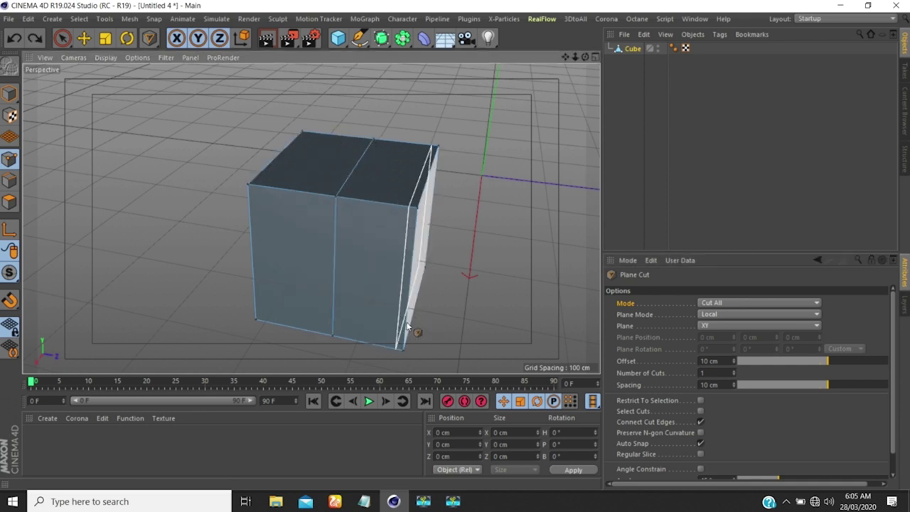
{"action": "key", "text": "ctrl+z"}
{"action": "left_click_drag", "start_coordinate": [361, 248], "coordinate": [340, 248], "text": "alt"}
{"action": "right_click_drag", "start_coordinate": [354, 174], "coordinate": [359, 163], "text": "alt"}
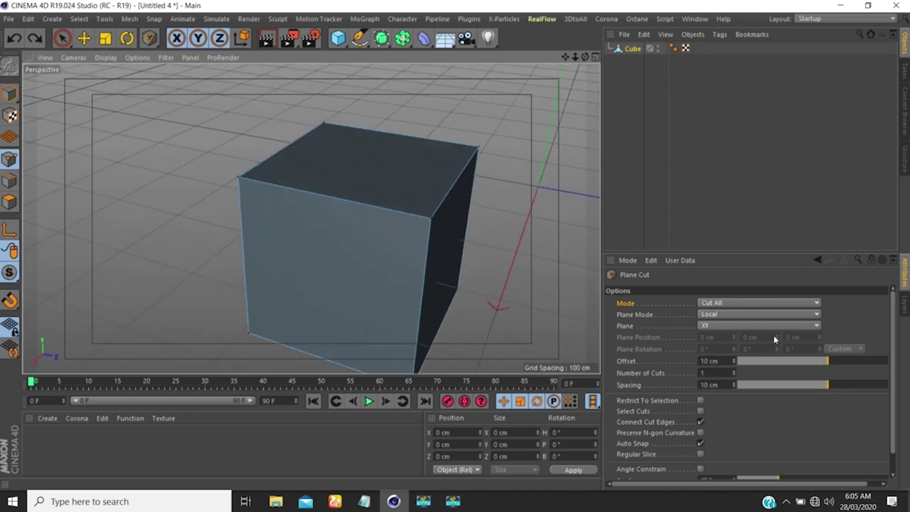
- Add a second cube to the scene, undo it and reactivate the Plane Cut tool
{"action": "double_click", "coordinate": [721, 361]}
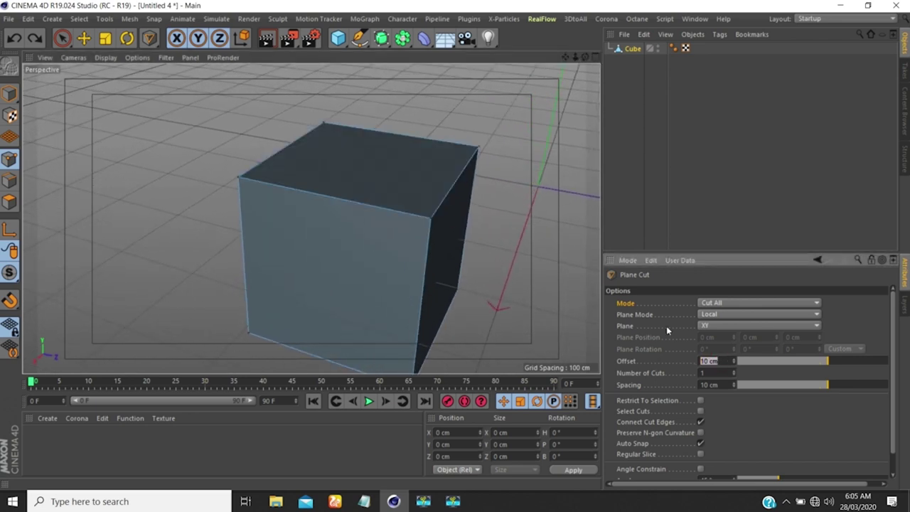
{"action": "left_click", "coordinate": [338, 38]}
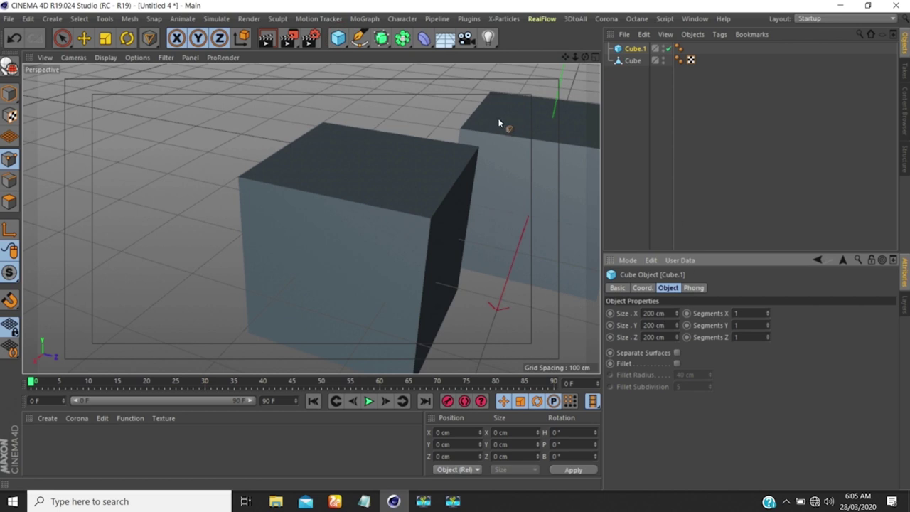
{"action": "key", "text": "ctrl+z"}
{"action": "key", "text": "k"}
{"action": "key", "text": "j"}
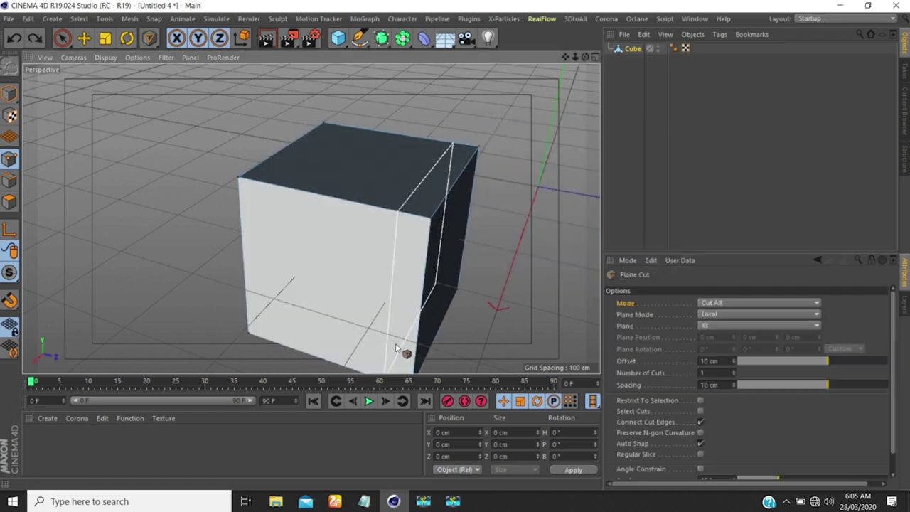
- Set the cut offset to 30 cm and make a local XY cut across the cube's front and top faces
{"action": "double_click", "coordinate": [711, 361]}
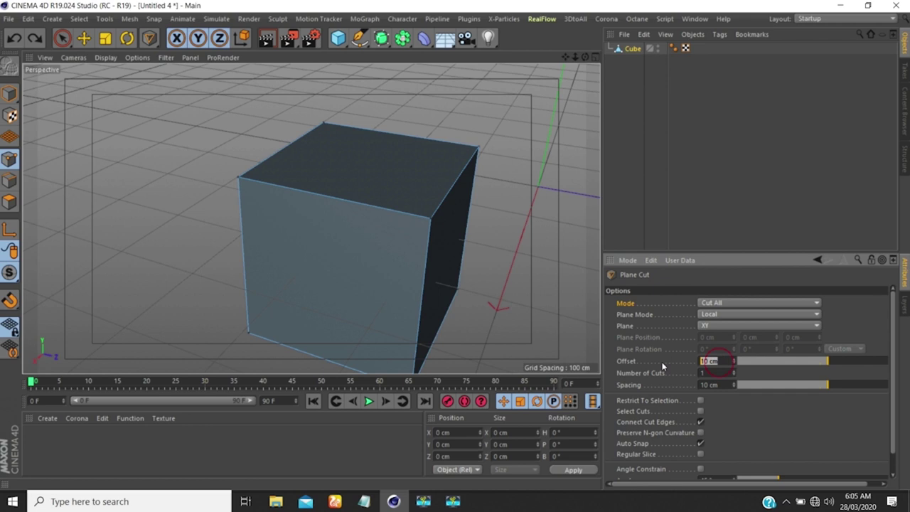
{"action": "type", "text": "30"}
{"action": "key", "text": "Return"}
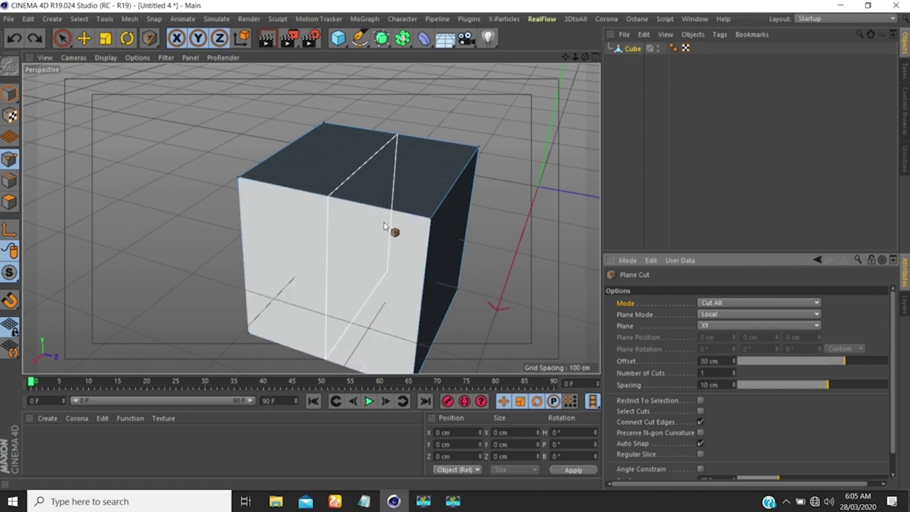
{"action": "left_click", "coordinate": [346, 205]}
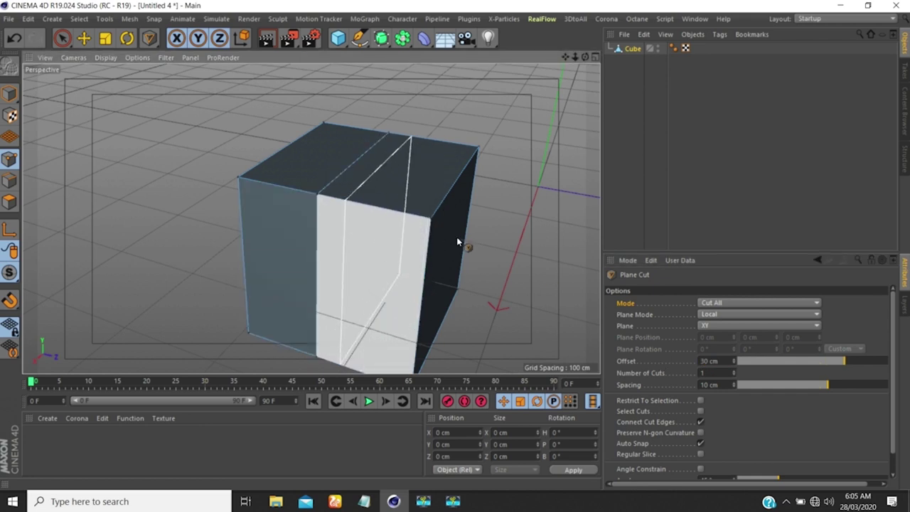
- Undo the cut made with the 30 cm offset and set the offset to 0 cm
{"action": "scroll", "coordinate": [402, 244], "scroll_direction": "down", "scroll_amount": 3}
{"action": "left_click_drag", "start_coordinate": [374, 228], "coordinate": [369, 199], "text": "alt"}
{"action": "key", "text": "ctrl+z"}
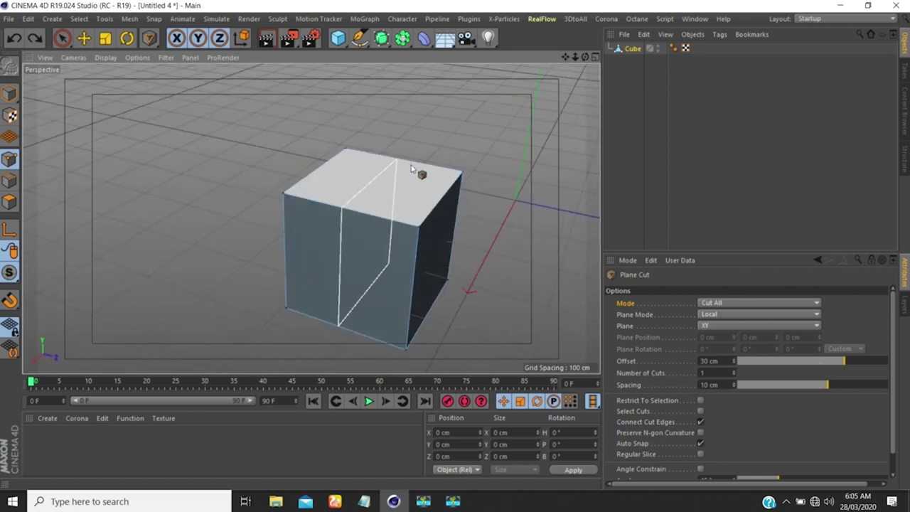
{"action": "scroll", "coordinate": [412, 168], "scroll_direction": "up", "scroll_amount": 3}
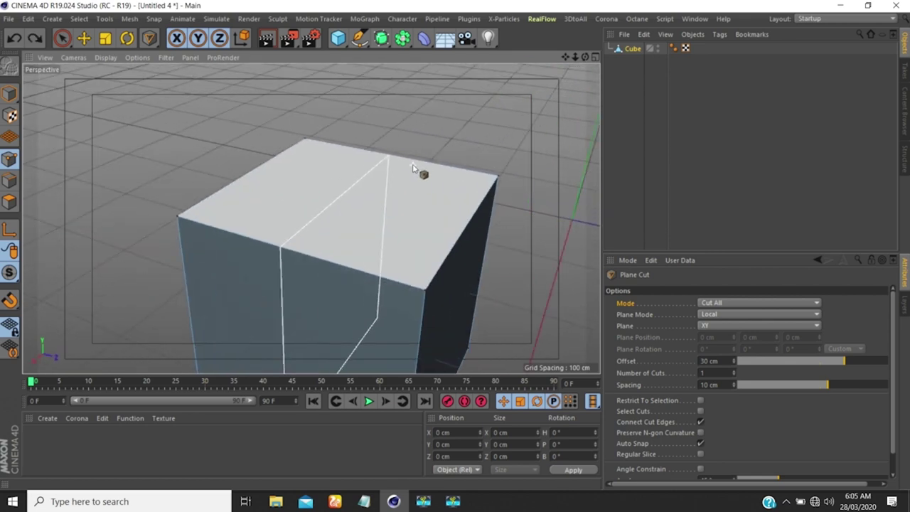
{"action": "scroll", "coordinate": [412, 168], "scroll_direction": "down", "scroll_amount": 2}
{"action": "left_click_drag", "start_coordinate": [717, 361], "coordinate": [636, 369]}
{"action": "type", "text": "0"}
{"action": "key", "text": "Return"}
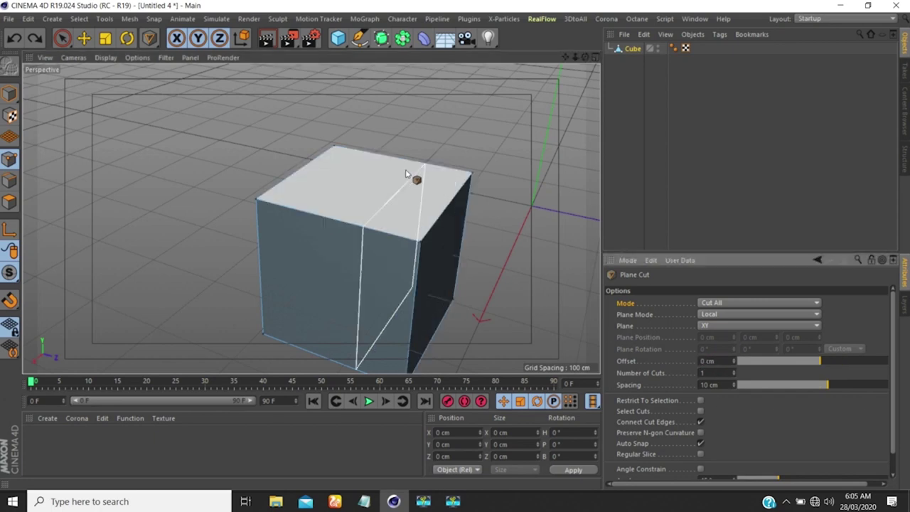
- Set the offset to 30 cm again and preview the shifted cut on the cube's top face
{"action": "scroll", "coordinate": [403, 162], "scroll_direction": "up", "scroll_amount": 3}
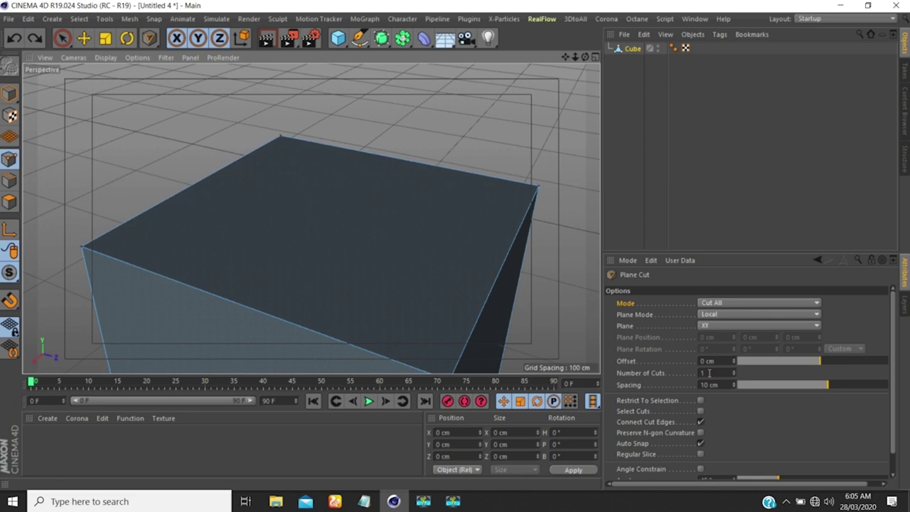
{"action": "double_click", "coordinate": [711, 361]}
{"action": "type", "text": "30"}
{"action": "key", "text": "Return"}
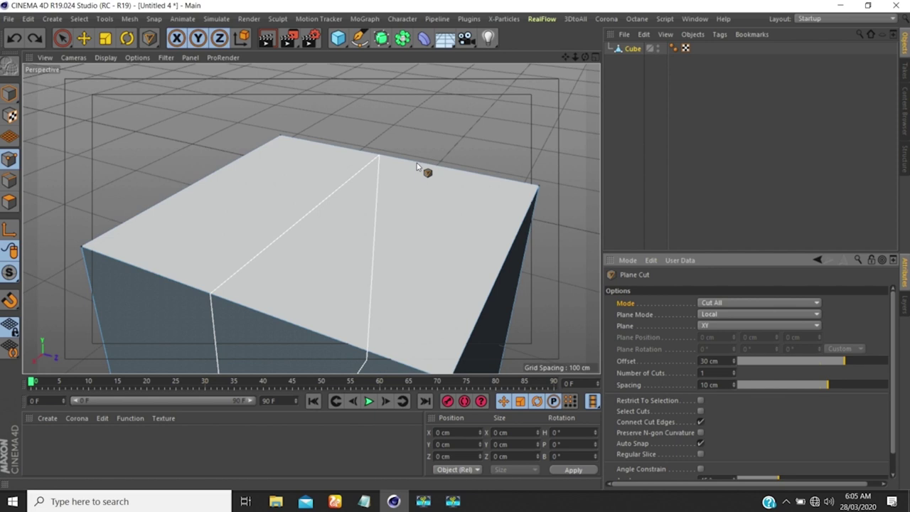
- Try offsets of 5 cm and -25 cm, testing the cut at the top face's far corner
{"action": "left_click", "coordinate": [721, 363]}
{"action": "type", "text": "5"}
{"action": "key", "text": "Return"}
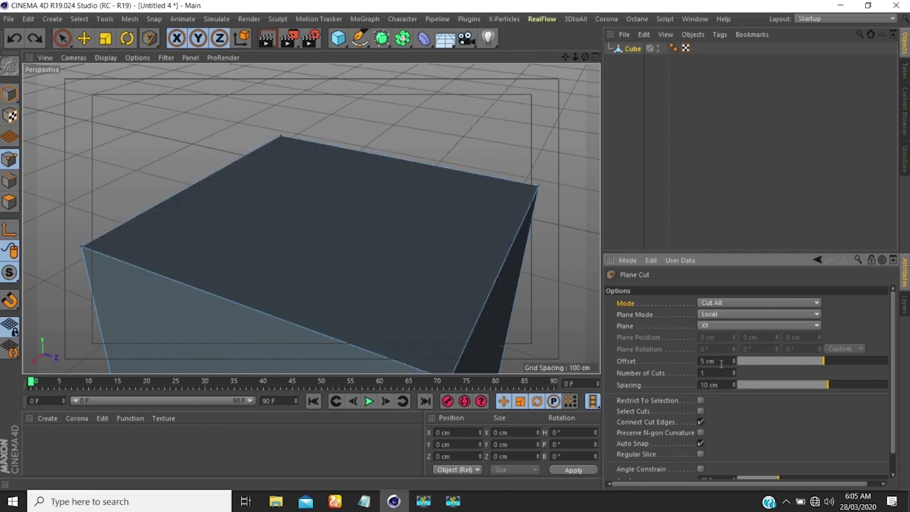
{"action": "key", "text": "BackSpace"}
{"action": "type", "text": "-25"}
{"action": "key", "text": "Return"}
{"action": "left_click", "coordinate": [280, 139]}
- Set the offset to 0 cm, make one test cut across the cube's top face and undo it
{"action": "double_click", "coordinate": [713, 361]}
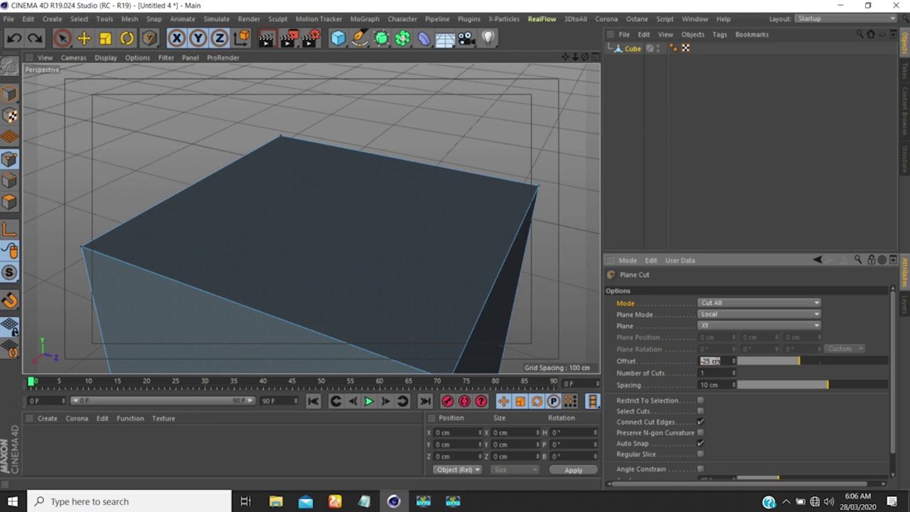
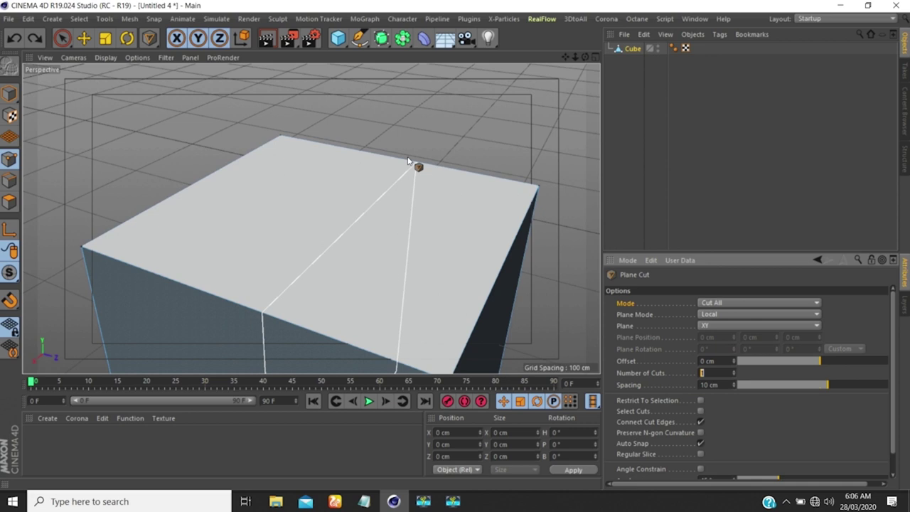
{"action": "left_click", "coordinate": [405, 157]}
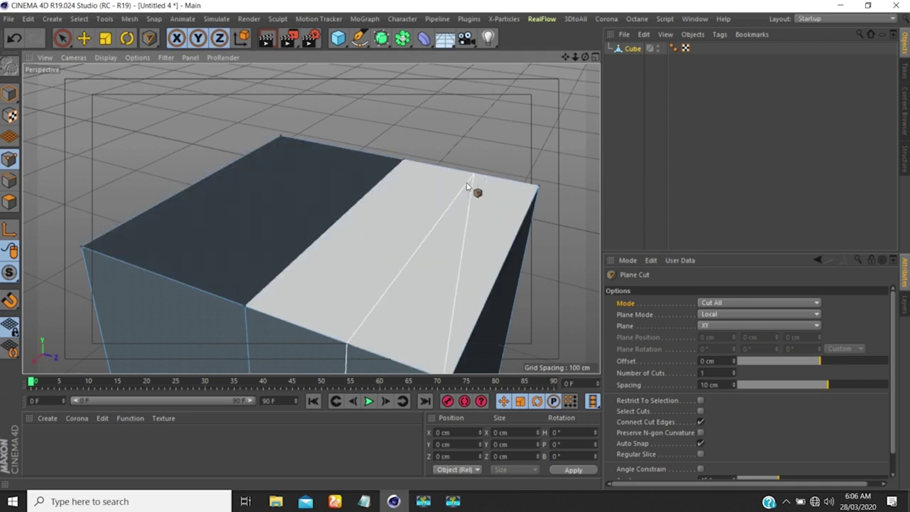
{"action": "key", "text": "ctrl+z"}
- Set the number of cuts to 3 and preview the parallel cuts close up on the cube's top face
{"action": "left_click", "coordinate": [713, 371]}
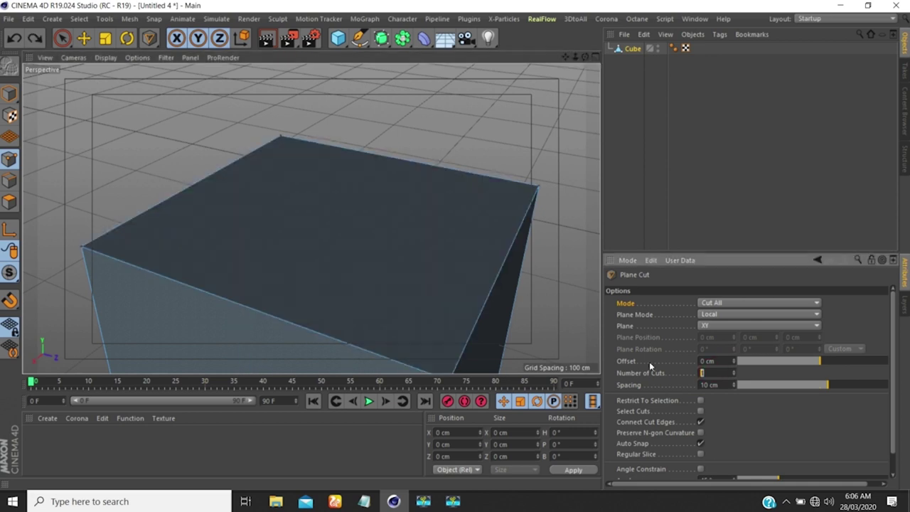
{"action": "type", "text": "3"}
{"action": "key", "text": "Return"}
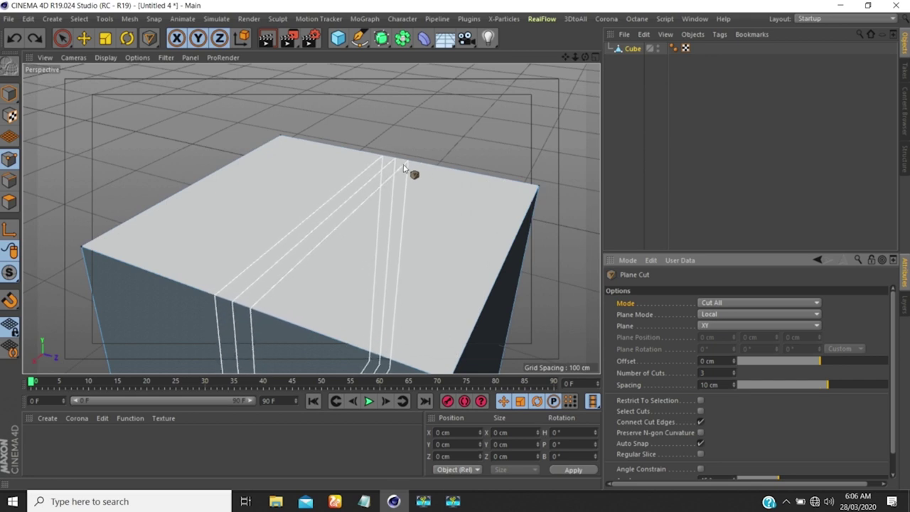
{"action": "scroll", "coordinate": [407, 167], "scroll_direction": "up", "scroll_amount": 5}
{"action": "scroll", "coordinate": [407, 161], "scroll_direction": "up", "scroll_amount": 1}
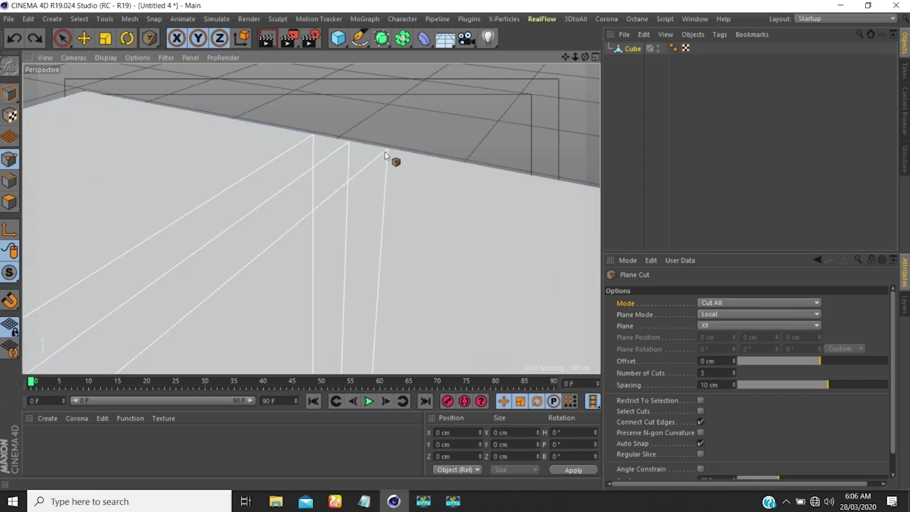
- Set the spacing to 2 cm and preview the three closely spaced cuts on the cube's top face
{"action": "left_click", "coordinate": [720, 385]}
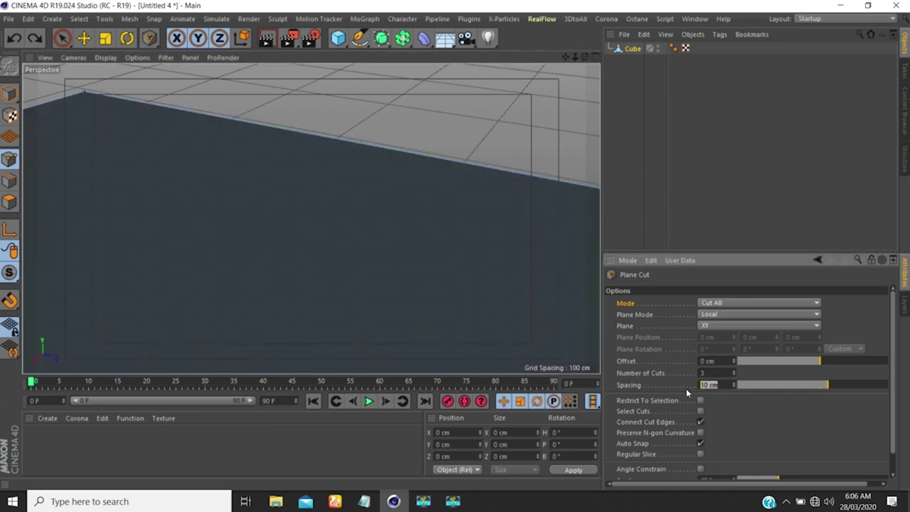
{"action": "type", "text": "2"}
{"action": "key", "text": "Return"}
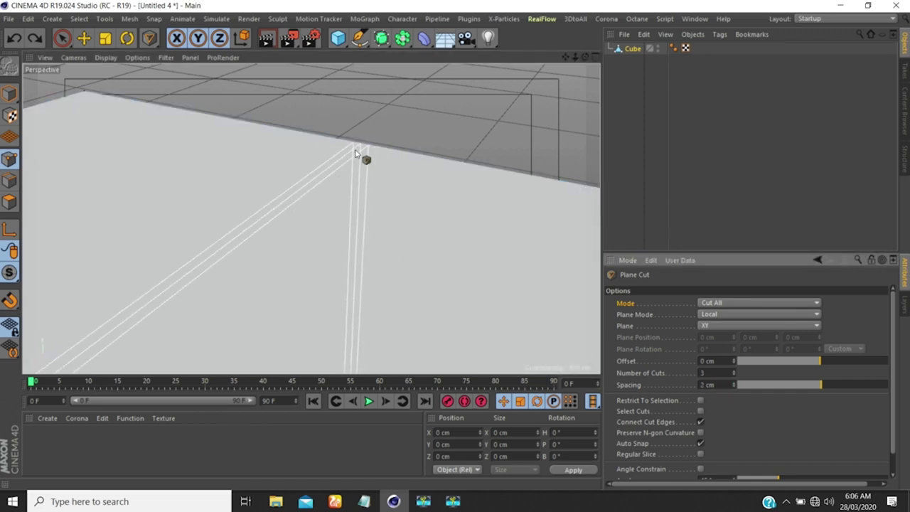
{"action": "scroll", "coordinate": [361, 147], "scroll_direction": "down", "scroll_amount": 3}
{"action": "scroll", "coordinate": [366, 147], "scroll_direction": "up", "scroll_amount": 3}
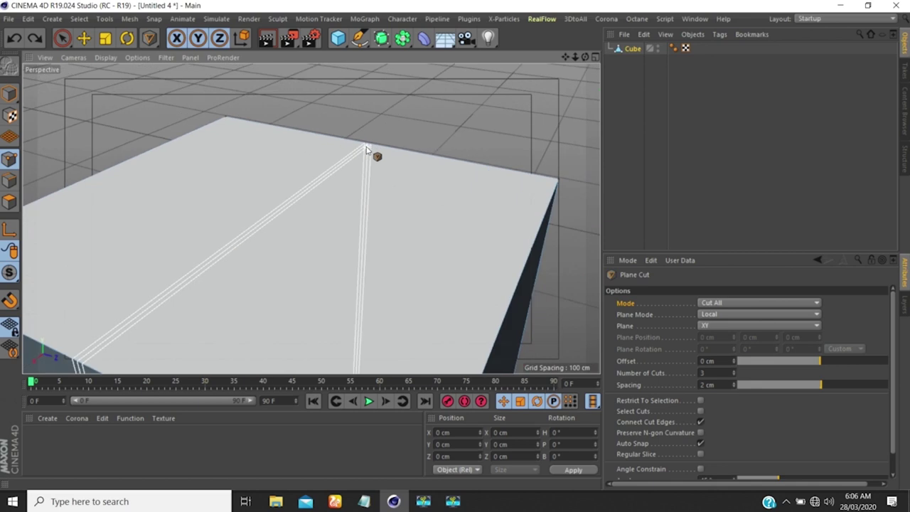
- Set the number of cuts to 10 and the spacing to 5 cm, previewing the parallel cuts on the top face
{"action": "double_click", "coordinate": [701, 372]}
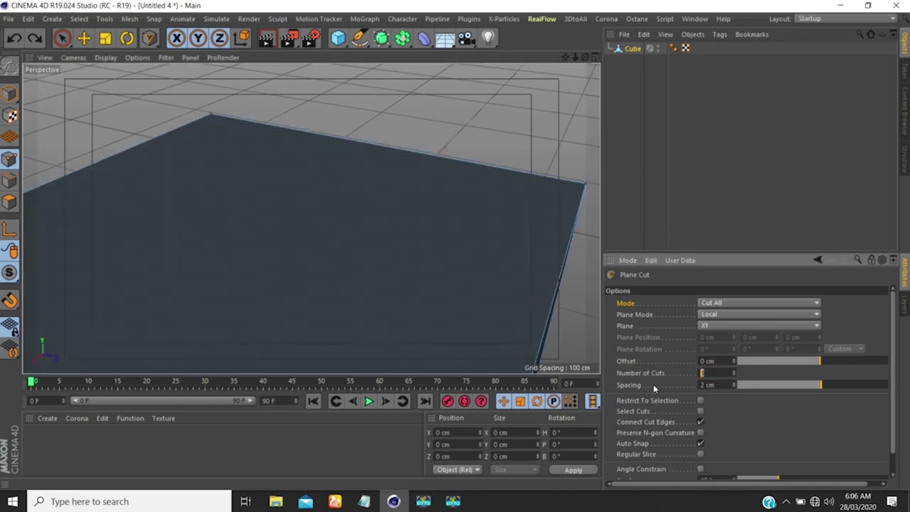
{"action": "double_click", "coordinate": [710, 384]}
{"action": "type", "text": "5"}
{"action": "key", "text": "Return"}
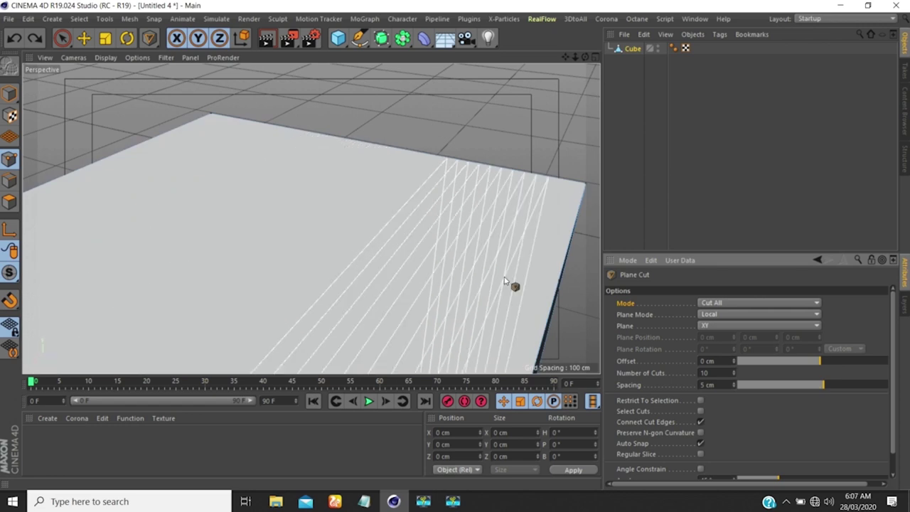
- Set the spacing to 20 cm, make the ten parallel test cuts through the cube and undo them
{"action": "double_click", "coordinate": [711, 384]}
{"action": "type", "text": "20"}
{"action": "key", "text": "Return"}
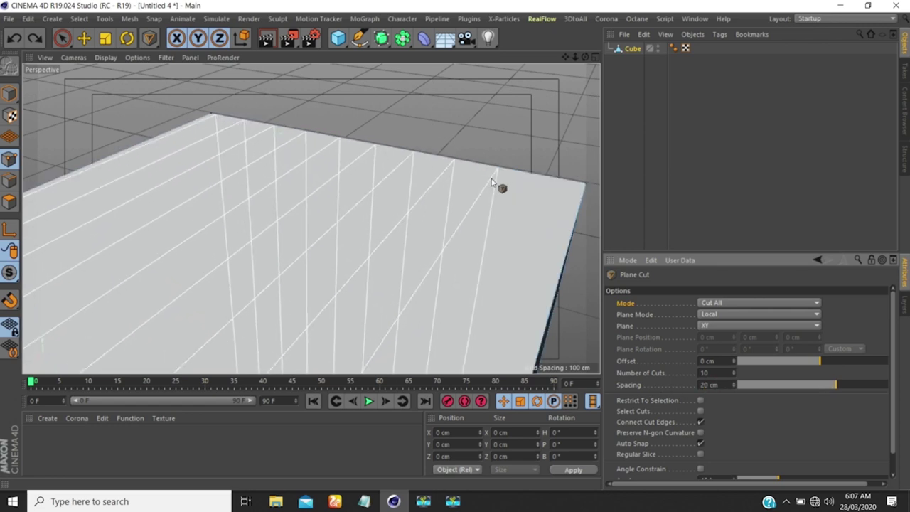
{"action": "scroll", "coordinate": [501, 186], "scroll_direction": "down", "scroll_amount": 4}
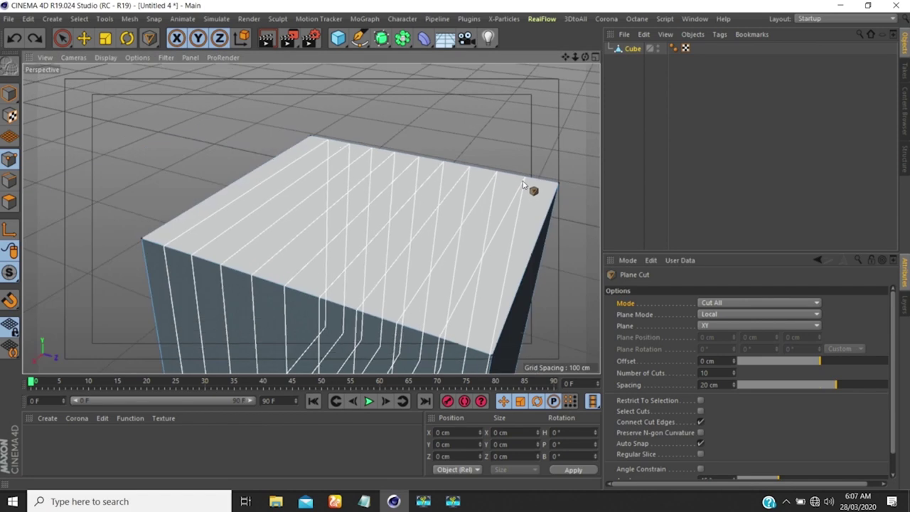
{"action": "scroll", "coordinate": [532, 187], "scroll_direction": "down", "scroll_amount": 5}
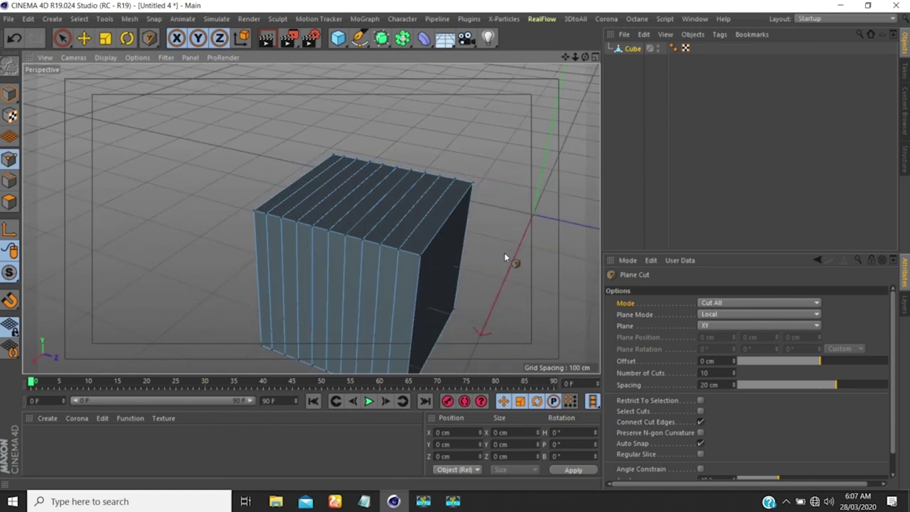
{"action": "left_click", "coordinate": [503, 252]}
{"action": "key", "text": "ctrl+z"}
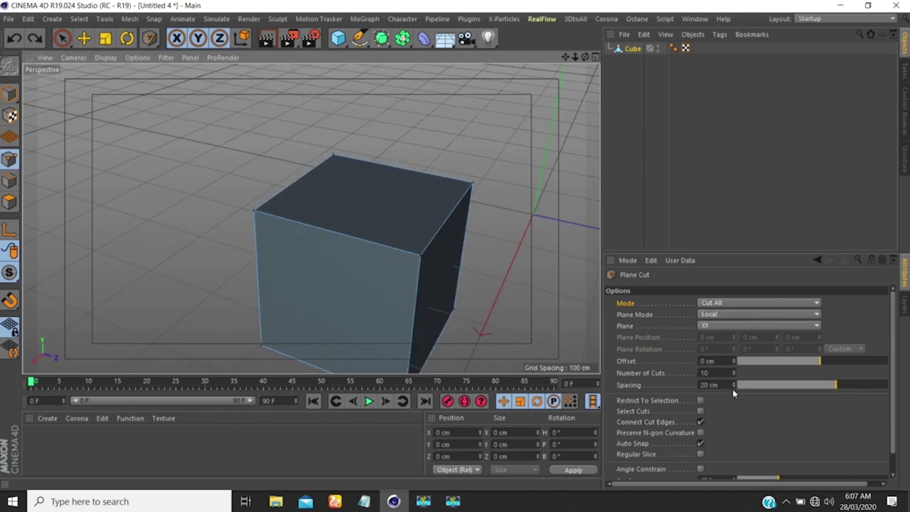
- Reset the Plane Cut to a single cut with a spacing of 10 cm
{"action": "left_click", "coordinate": [721, 384]}
{"action": "left_click", "coordinate": [718, 372]}
{"action": "type", "text": "1"}
{"action": "left_click", "coordinate": [723, 385]}
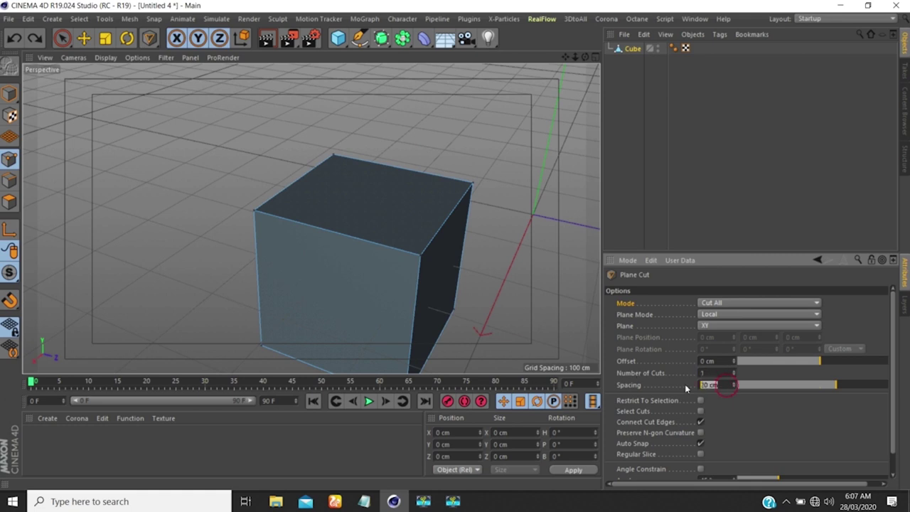
{"action": "type", "text": "10"}
{"action": "key", "text": "Return"}
- Enable Select Cuts, make a vertical XY cut through the cube and switch to Edges mode to show the selected cut
{"action": "left_click_drag", "start_coordinate": [436, 292], "coordinate": [408, 278], "text": "alt"}
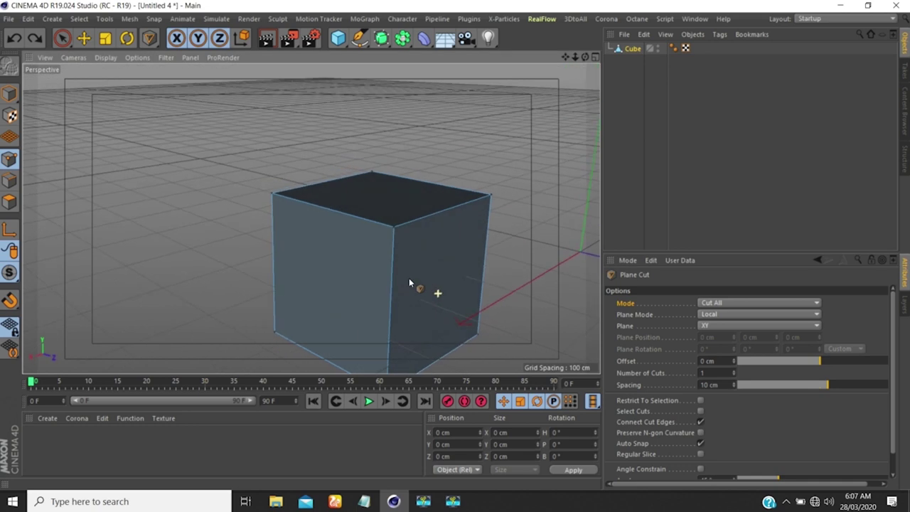
{"action": "right_click_drag", "start_coordinate": [429, 259], "coordinate": [412, 308], "text": "alt"}
{"action": "left_click_drag", "start_coordinate": [412, 308], "coordinate": [335, 248], "text": "alt"}
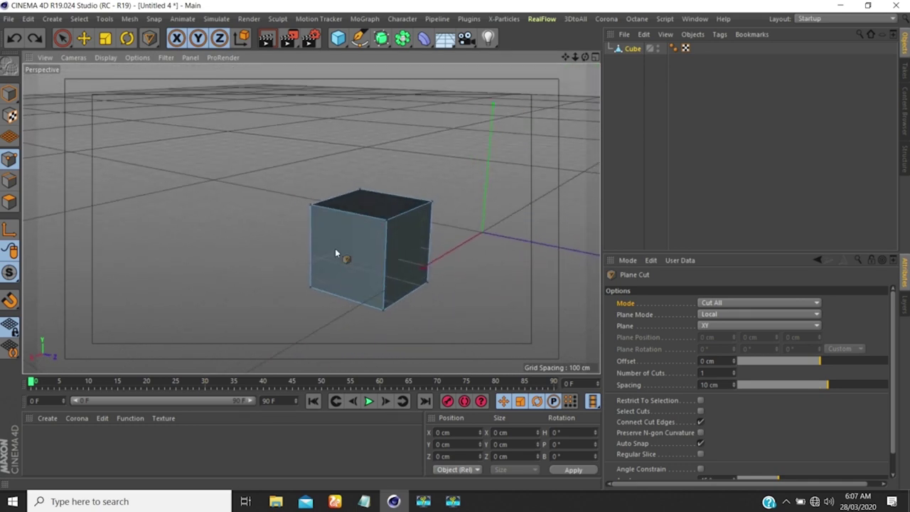
{"action": "left_click", "coordinate": [700, 410]}
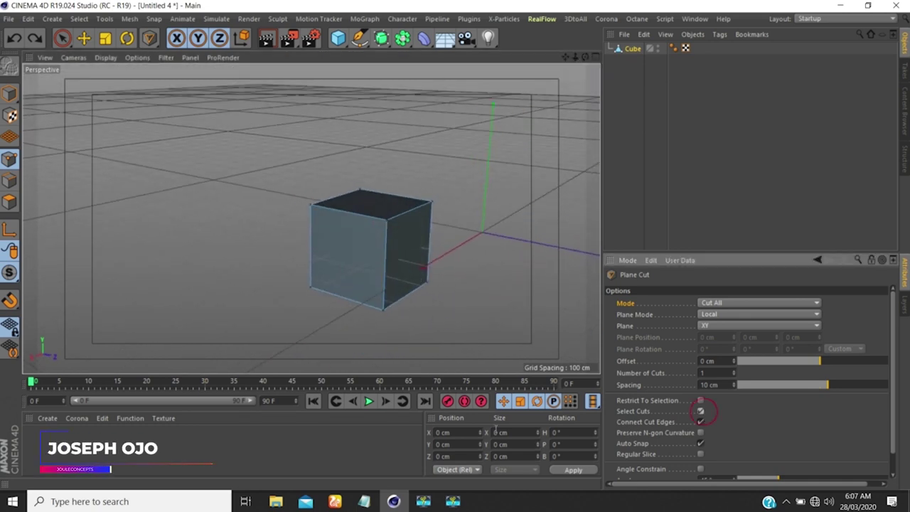
{"action": "scroll", "coordinate": [379, 257], "scroll_direction": "up", "scroll_amount": 4}
{"action": "left_click", "coordinate": [357, 200]}
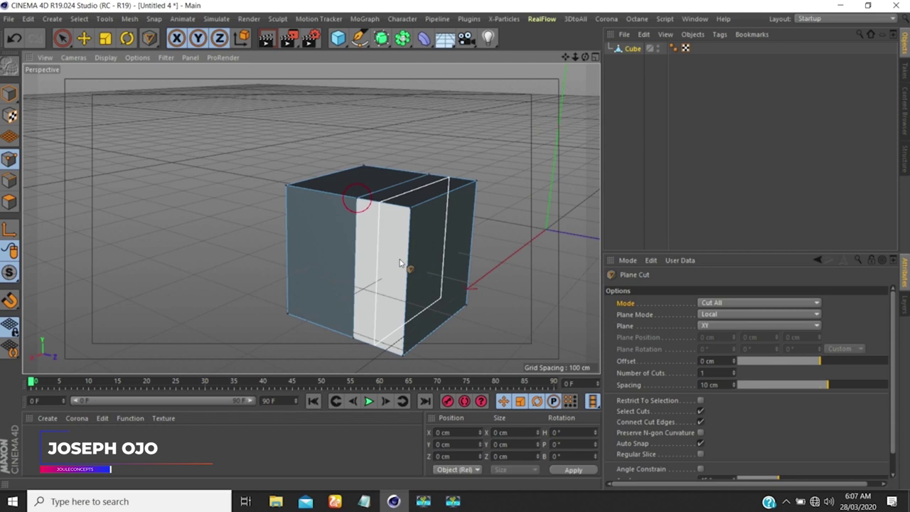
{"action": "mouse_move", "coordinate": [484, 194]}
{"action": "left_mouse_down", "text": "alt"}
{"action": "mouse_move", "coordinate": [505, 213]}
{"action": "mouse_move", "coordinate": [483, 203]}
{"action": "left_mouse_up", "text": "alt"}
{"action": "left_click", "coordinate": [9, 181]}
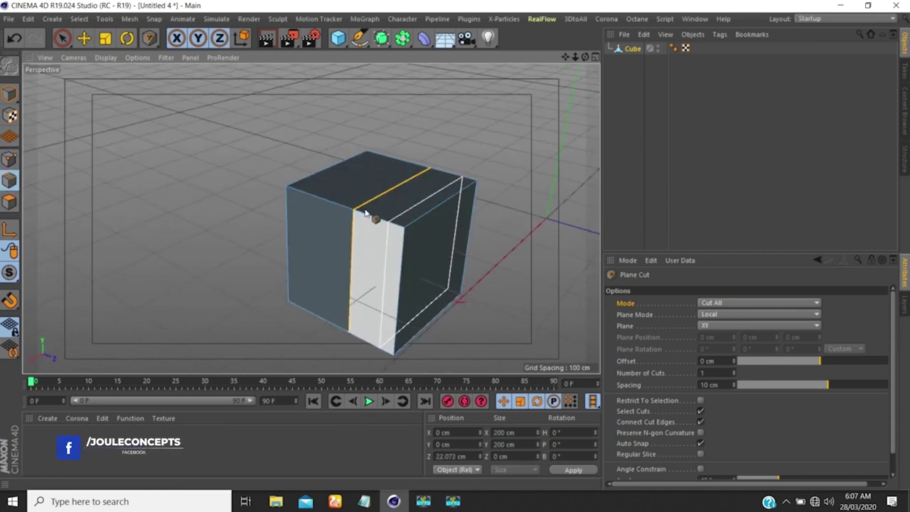
{"action": "scroll", "coordinate": [355, 215], "scroll_direction": "up", "scroll_amount": 3}
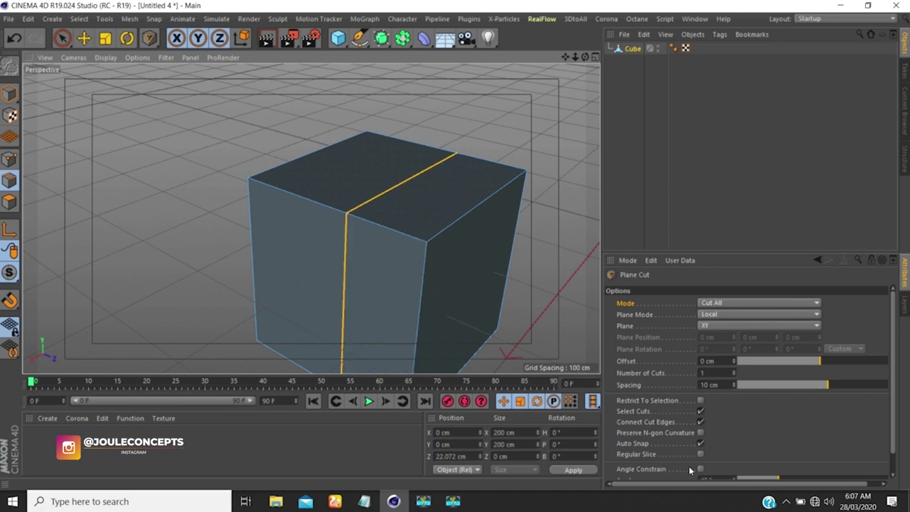
- Make one more XY cut with Select Cuts off and another near the cube's front corner with Select Cuts on
{"action": "left_click", "coordinate": [701, 411]}
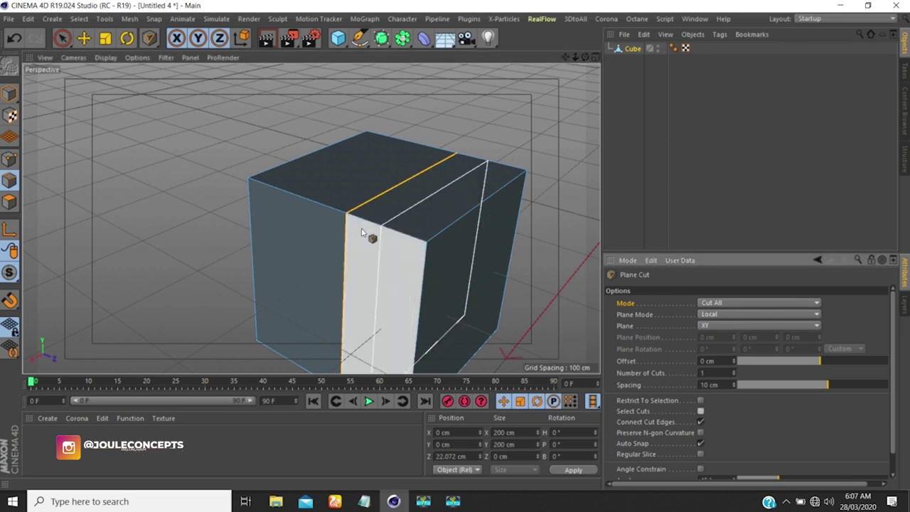
{"action": "left_click", "coordinate": [298, 198]}
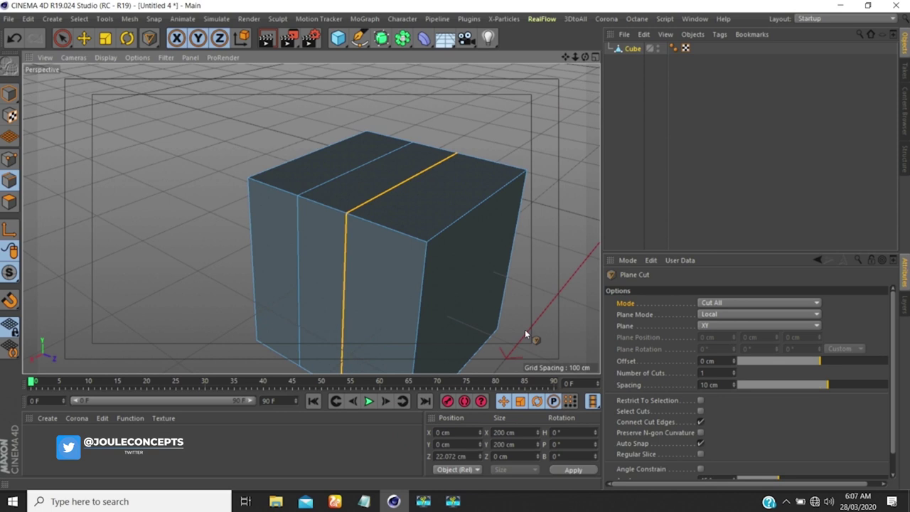
{"action": "left_click", "coordinate": [700, 411]}
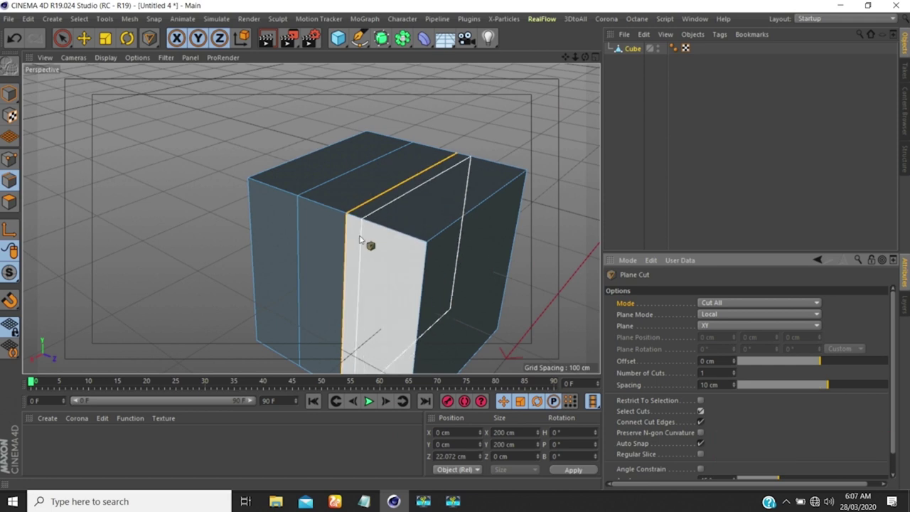
{"action": "scroll", "coordinate": [223, 178], "scroll_direction": "down", "scroll_amount": 3}
{"action": "scroll", "coordinate": [331, 205], "scroll_direction": "up", "scroll_amount": 2}
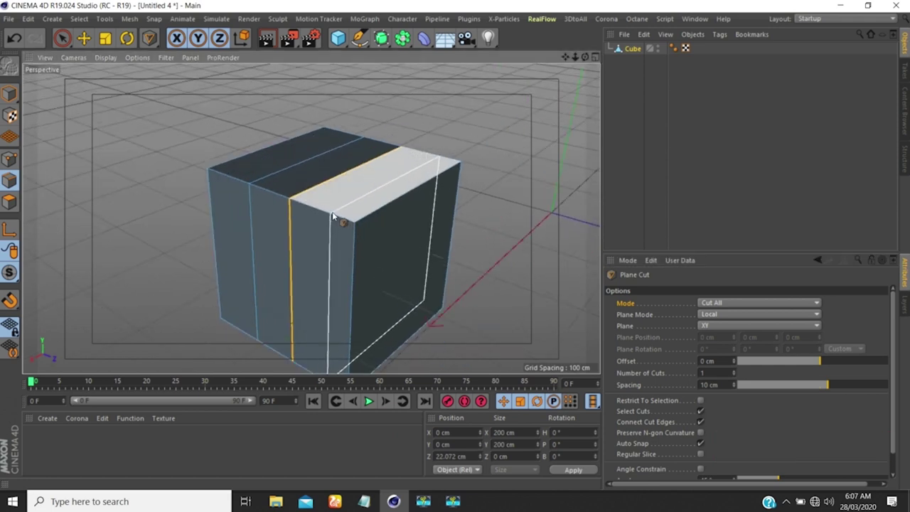
{"action": "left_click", "coordinate": [332, 213]}
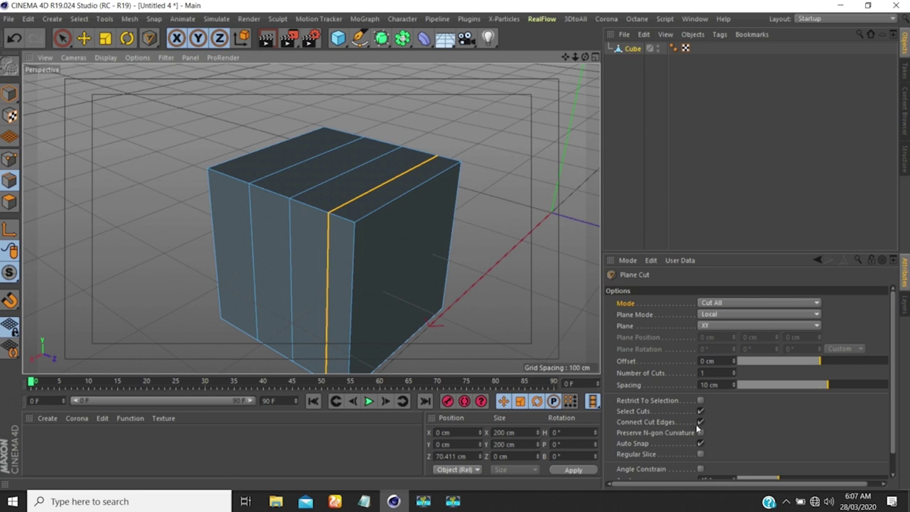
- Enable Regular Slice for the Plane Cut and switch the cube back to Points mode
{"action": "scroll", "coordinate": [660, 423], "scroll_direction": "down", "scroll_amount": 1}
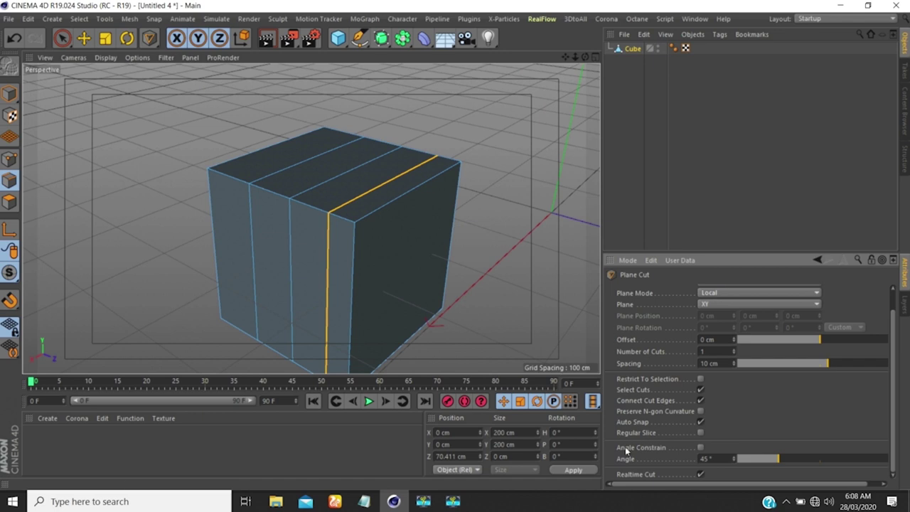
{"action": "left_click", "coordinate": [700, 432]}
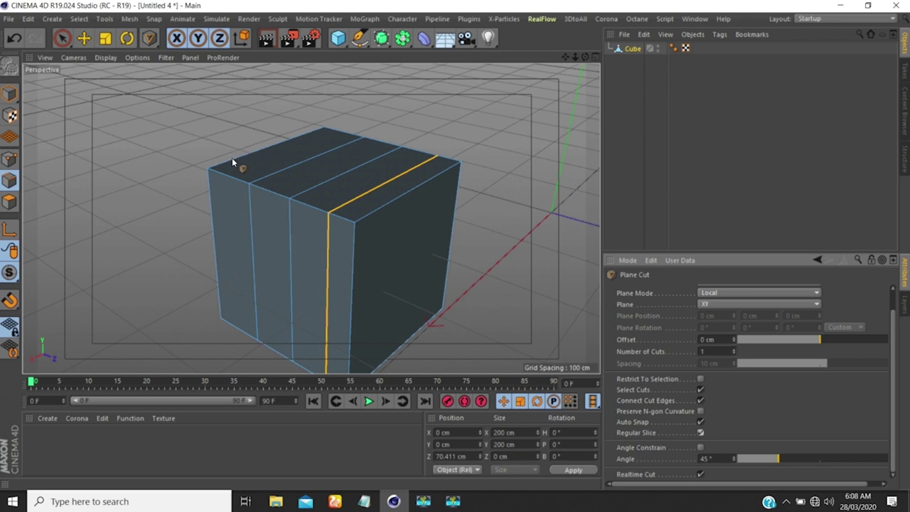
{"action": "left_click", "coordinate": [11, 157]}
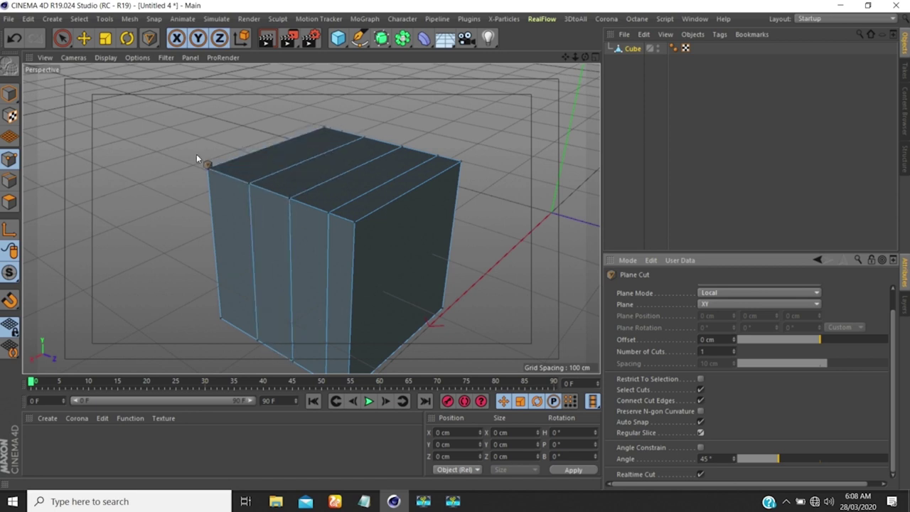
- Toggle Regular Slice off and on, then preview evenly distributed cuts with 2 cuts and a 21 cm offset
{"action": "left_click", "coordinate": [700, 432]}
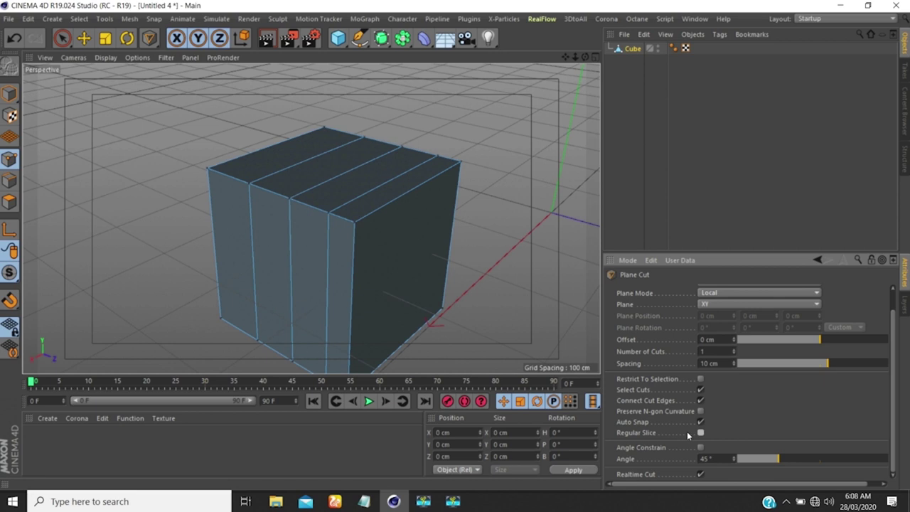
{"action": "left_click", "coordinate": [700, 432]}
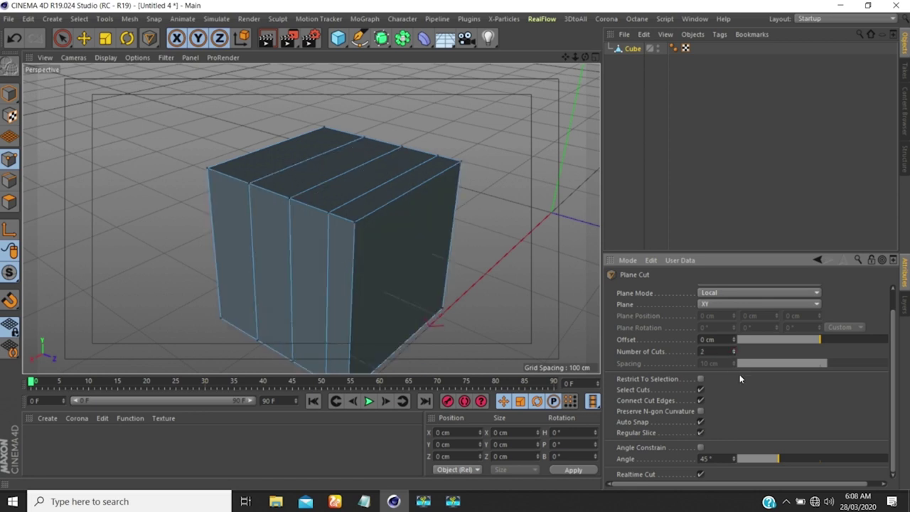
{"action": "left_click", "coordinate": [733, 348]}
{"action": "left_click_drag", "start_coordinate": [734, 337], "coordinate": [734, 325]}
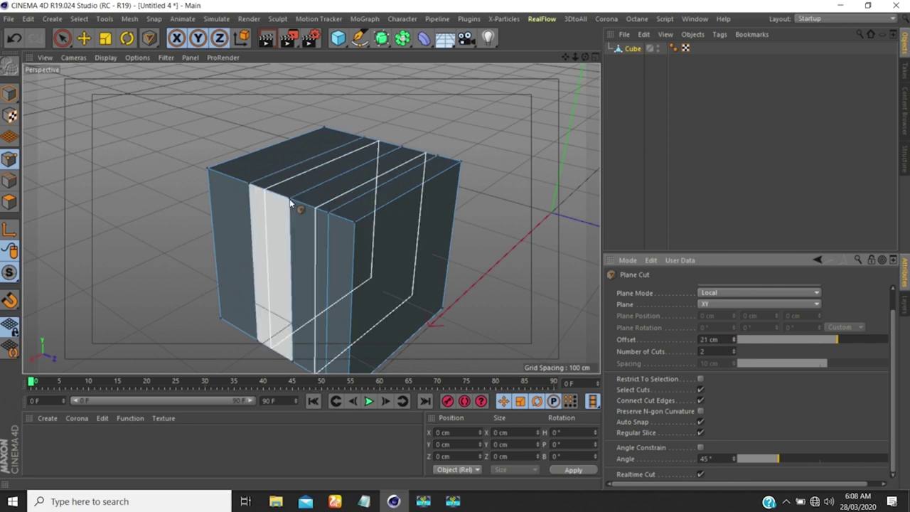
- Reset the offset to 0 cm and the number of cuts to 1, and disable Regular Slice
{"action": "left_click", "coordinate": [722, 350]}
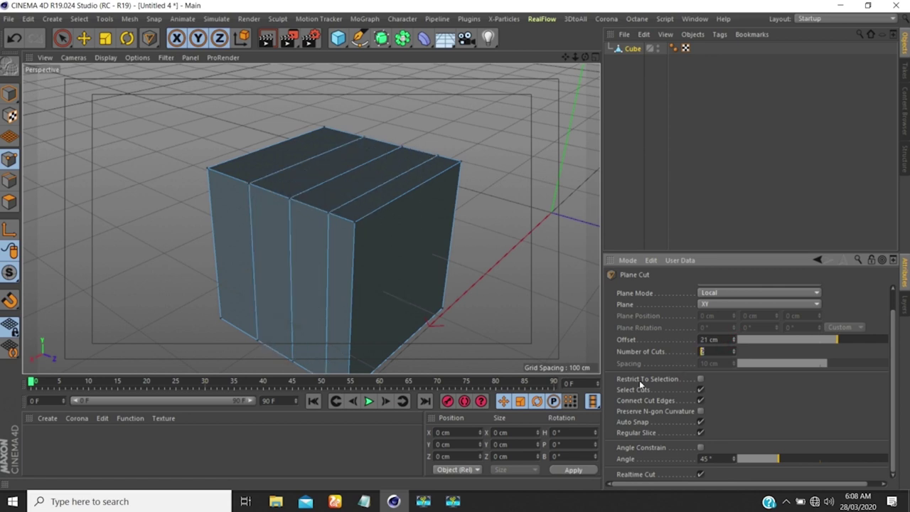
{"action": "double_click", "coordinate": [714, 340]}
{"action": "type", "text": "0"}
{"action": "key", "text": "Return"}
{"action": "type", "text": "1"}
{"action": "key", "text": "Return"}
{"action": "left_click", "coordinate": [699, 432]}
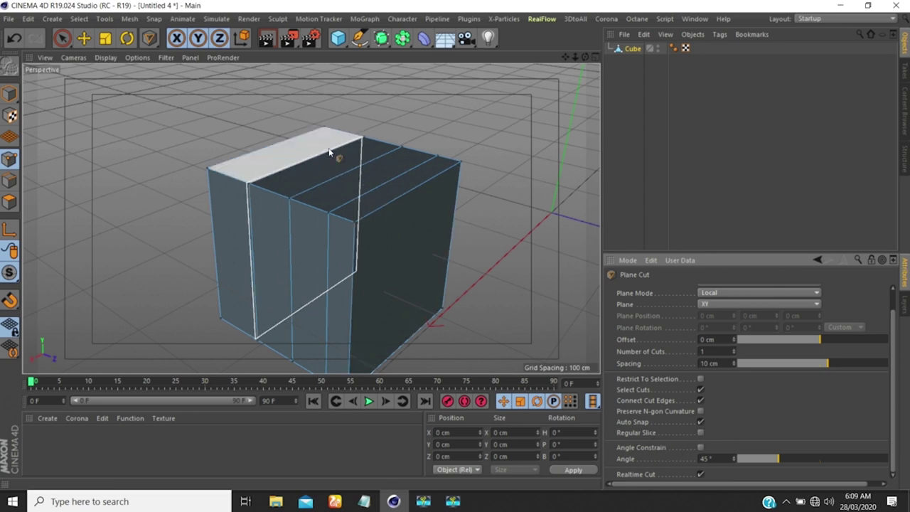
{"action": "scroll", "coordinate": [288, 196], "scroll_direction": "down", "scroll_amount": 4}
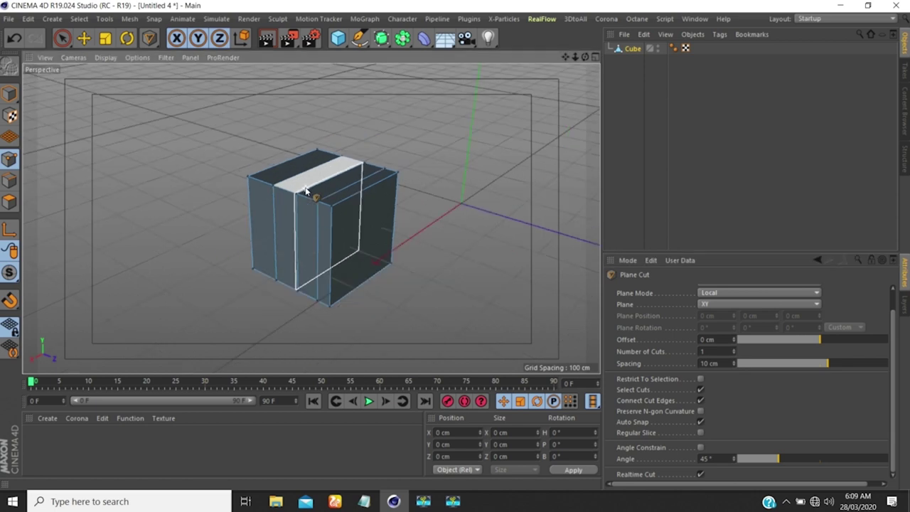
{"action": "mouse_move", "coordinate": [317, 204]}
{"action": "left_mouse_down", "text": "alt"}
{"action": "mouse_move", "coordinate": [292, 199]}
{"action": "mouse_move", "coordinate": [312, 198]}
{"action": "left_mouse_up", "text": "alt"}
{"action": "scroll", "coordinate": [312, 206], "scroll_direction": "down", "scroll_amount": 3}
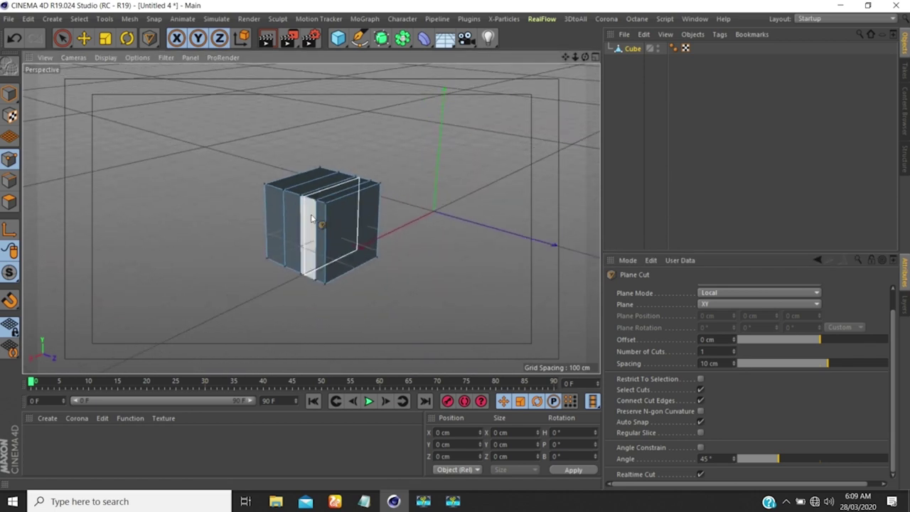
{"action": "middle_click_drag", "start_coordinate": [309, 215], "coordinate": [285, 217], "text": "alt"}
{"action": "right_click_drag", "start_coordinate": [292, 204], "coordinate": [305, 223], "text": "alt"}
{"action": "left_click_drag", "start_coordinate": [305, 224], "coordinate": [317, 171], "text": "alt"}
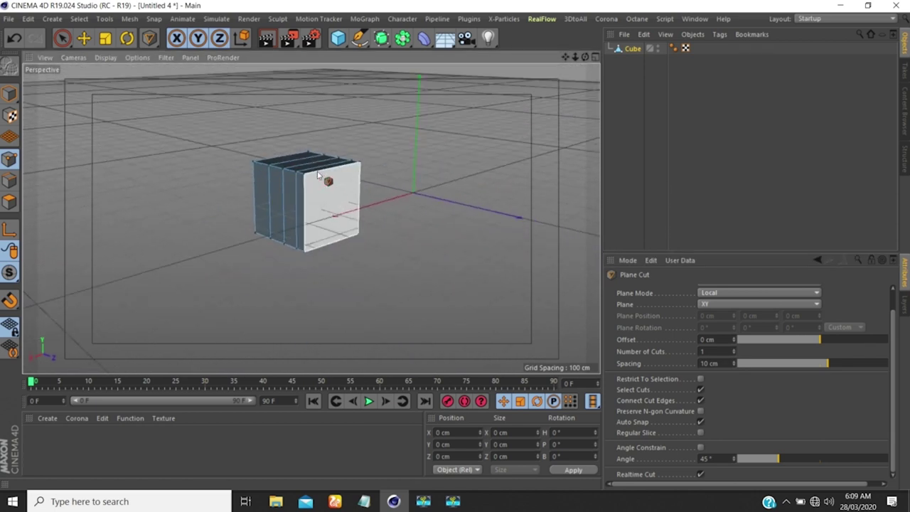
{"action": "middle_click_drag", "start_coordinate": [307, 170], "coordinate": [297, 210], "text": "alt"}
{"action": "left_click_drag", "start_coordinate": [297, 210], "coordinate": [270, 207], "text": "alt"}
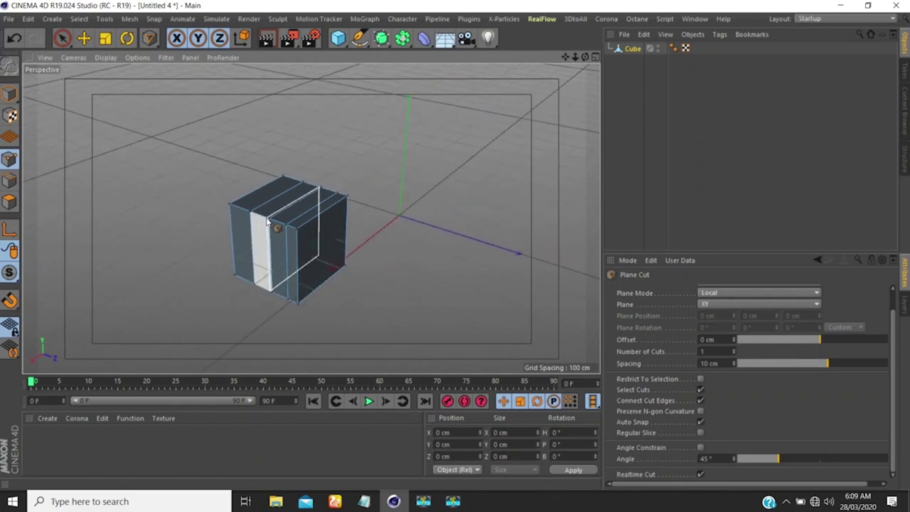
{"action": "right_click_drag", "start_coordinate": [270, 213], "coordinate": [285, 162], "text": "alt"}
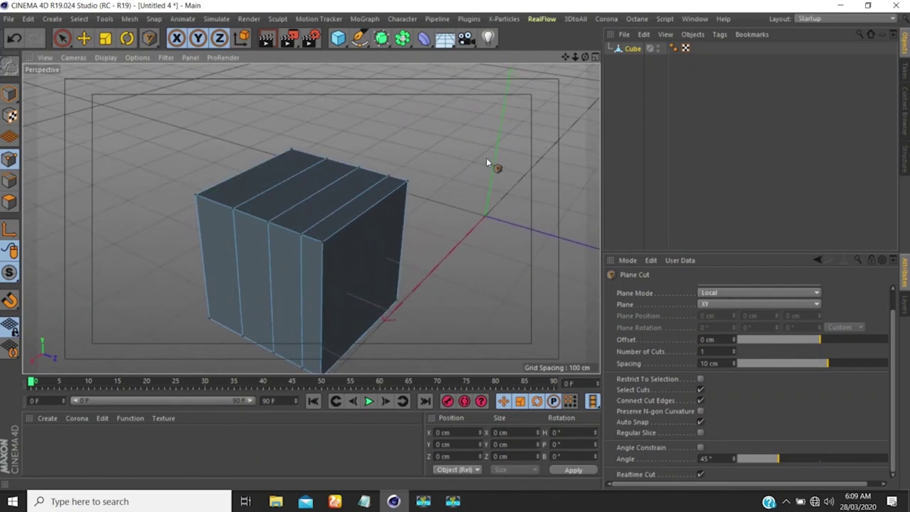
{"action": "right_click", "coordinate": [447, 150]}
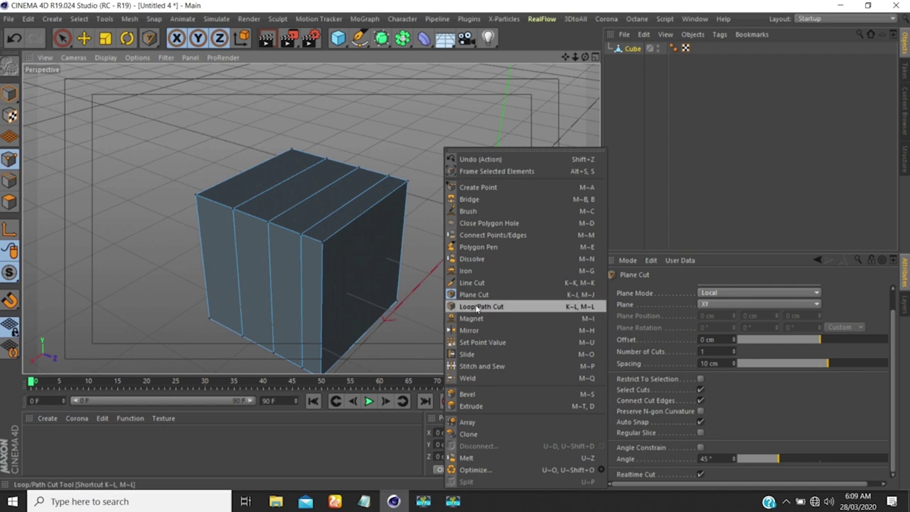
{"action": "left_click", "coordinate": [388, 137]}
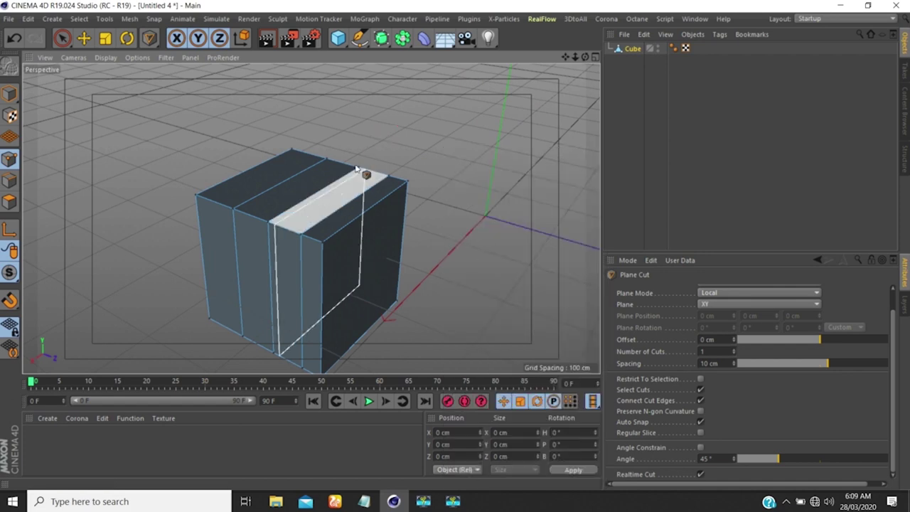